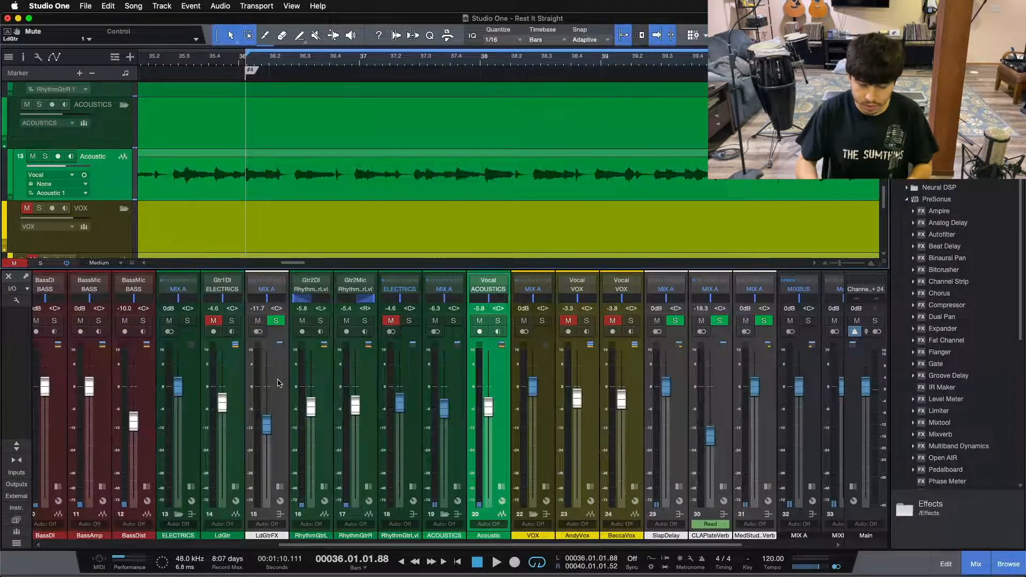
Solo the Acoustic channel and play its passage starting at bar 36.
left_click(498, 320)
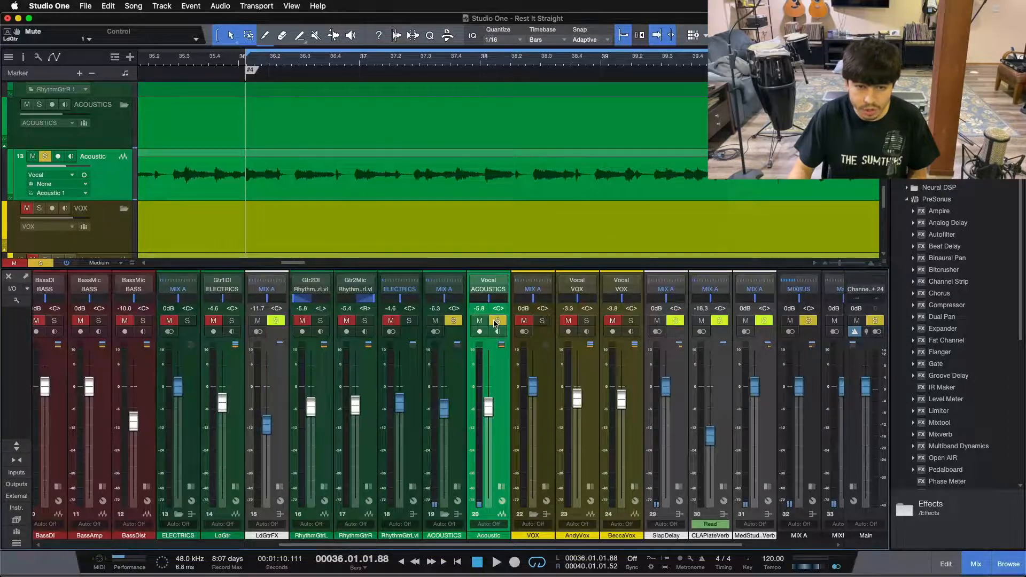
scroll(454, 231, "down", 6)
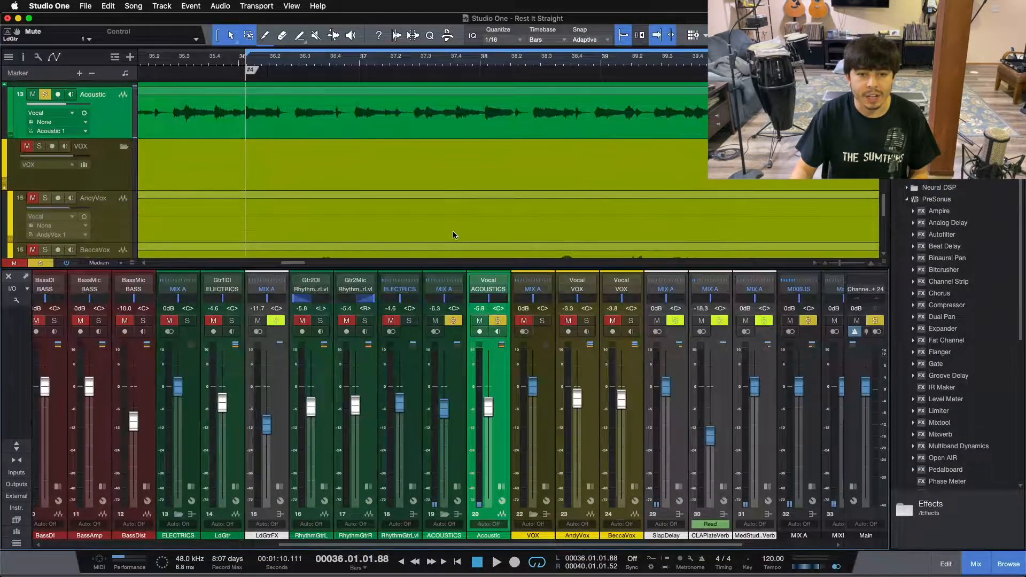
left_click_drag(422, 544, 474, 539)
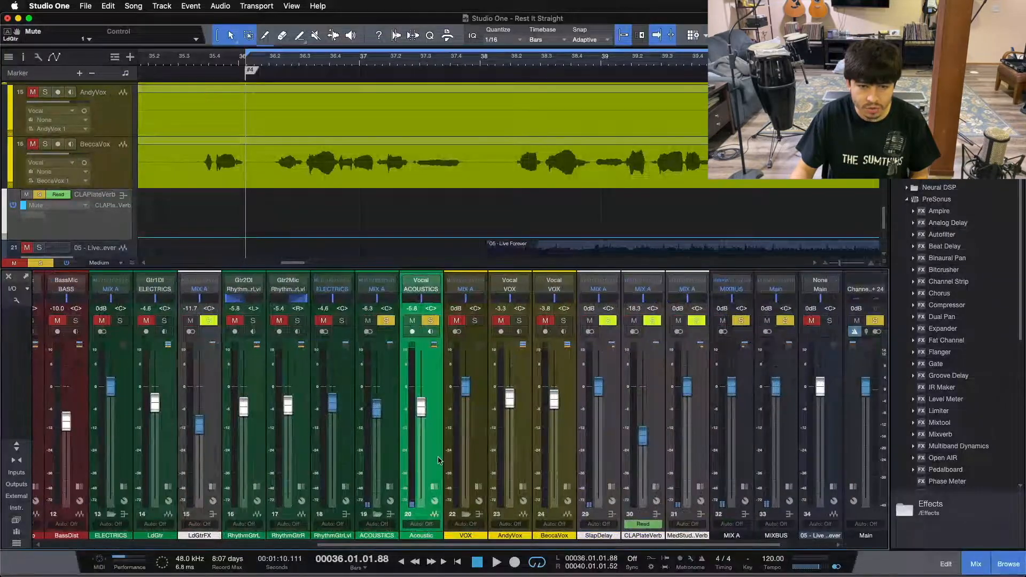
left_click(433, 442)
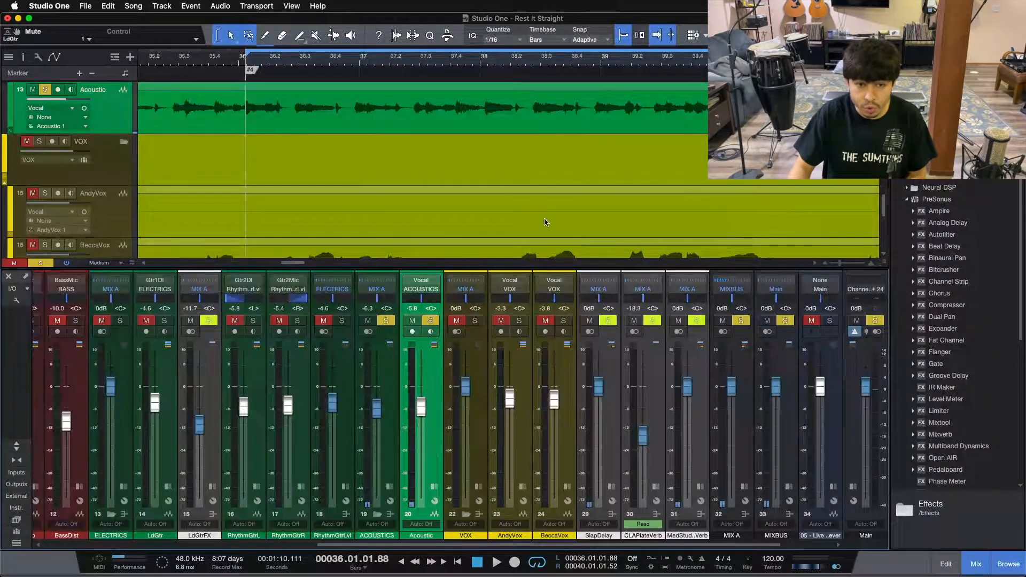
scroll(545, 220, "up", 3)
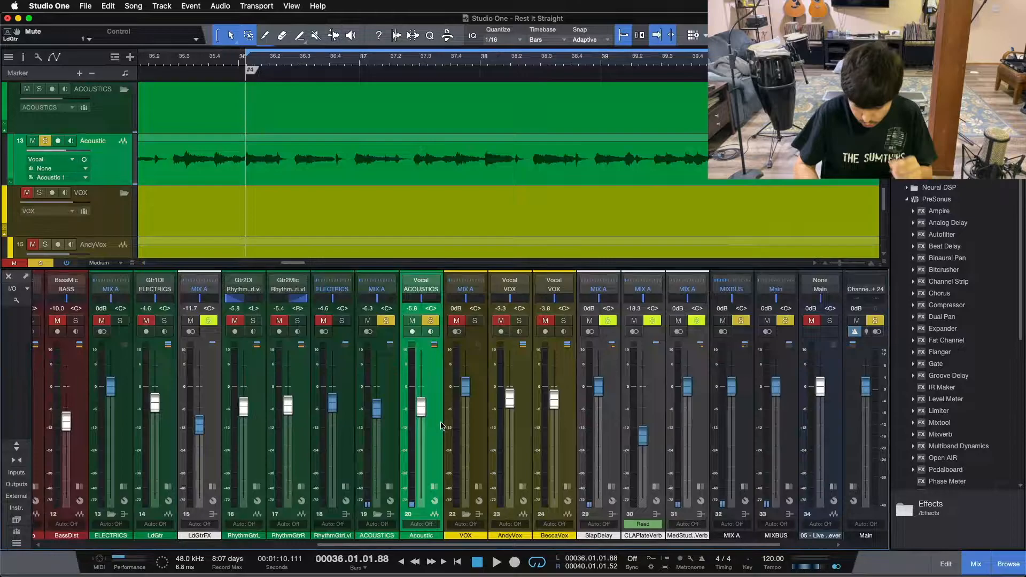
key("space")
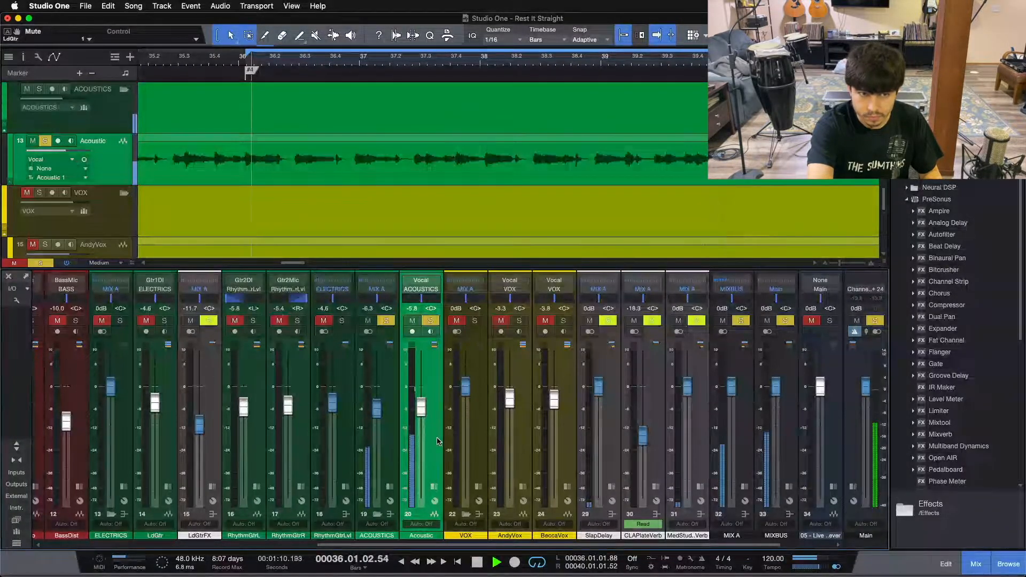
key("space")
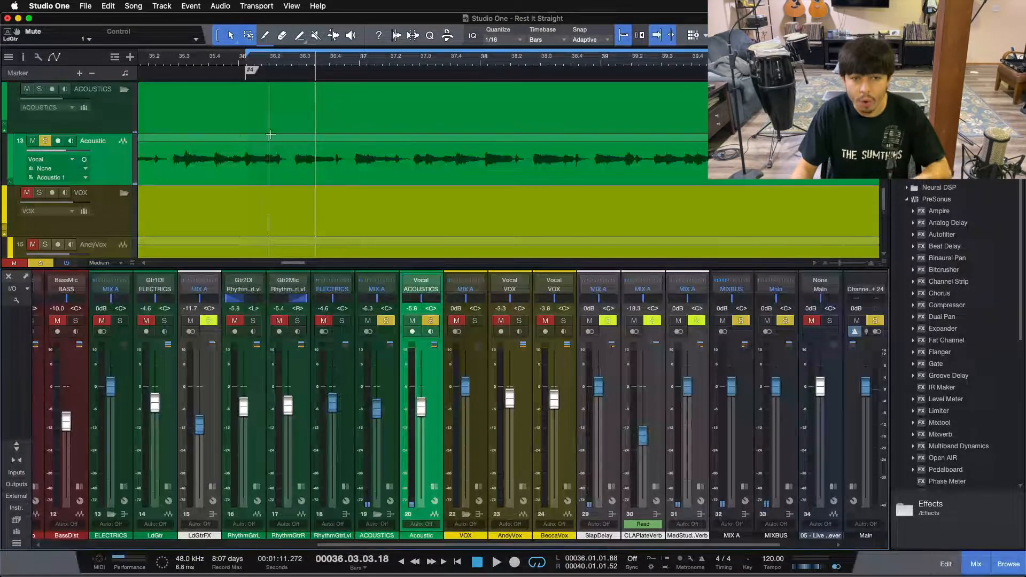
Make a complete duplicate of the Acoustic track, including its inserts, and view the full length of both tracks.
right_click(108, 171)
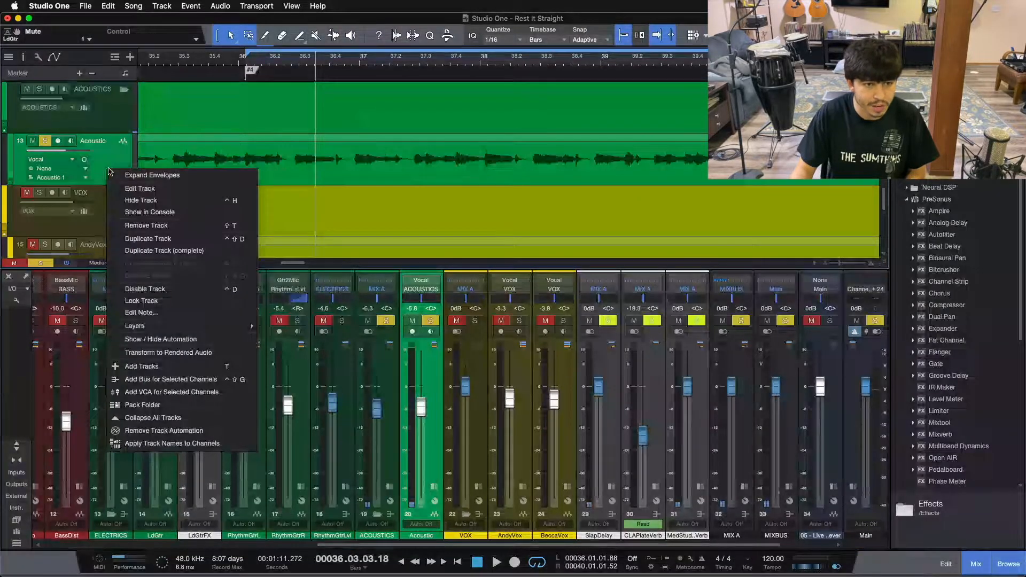
left_click(147, 250)
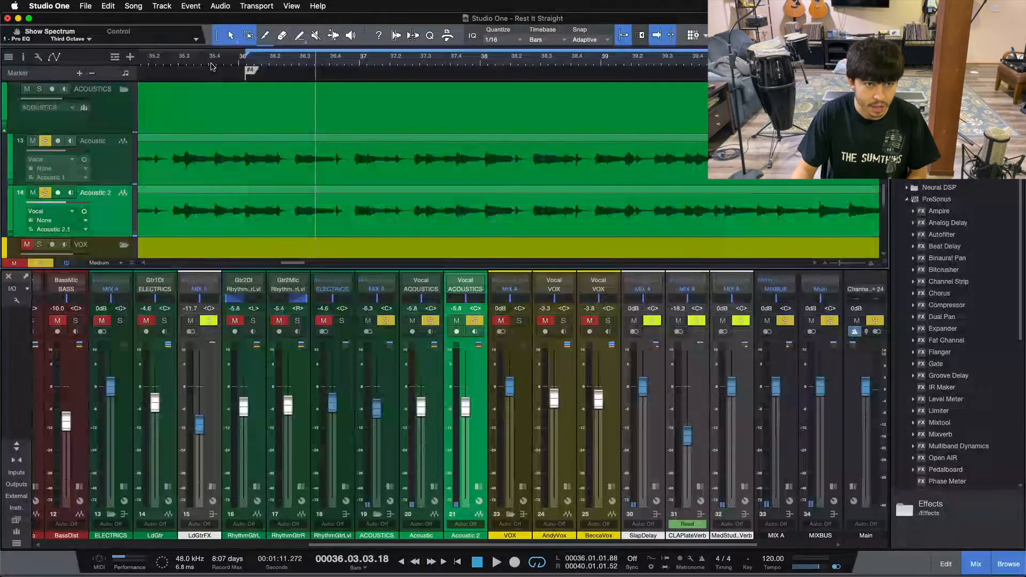
key("z")
Pan the Acoustic channel fully left and Acoustic 2 fully right, and play both from bar 36.
left_click(105, 150)
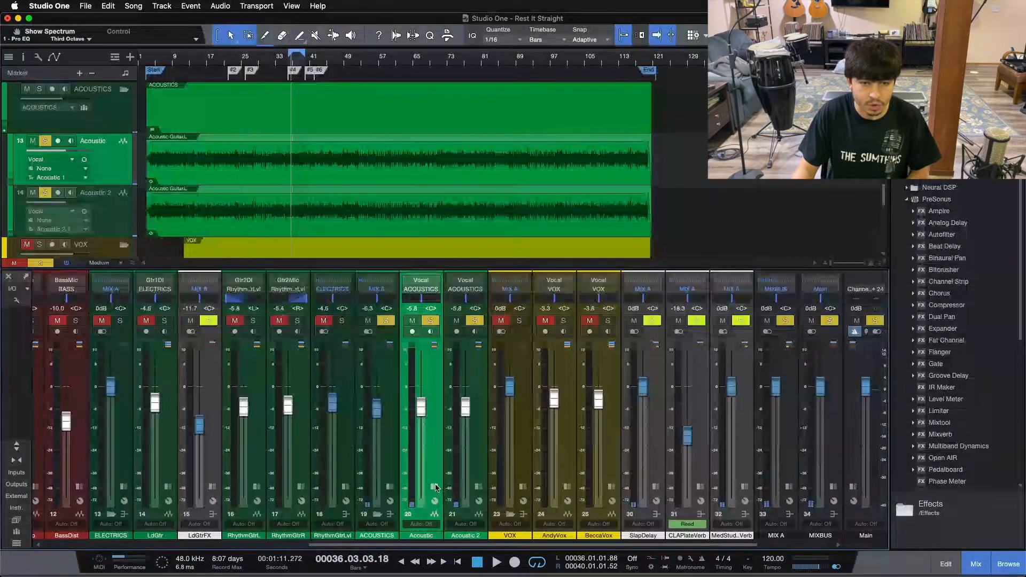
left_click_drag(297, 58, 498, 108)
key("space")
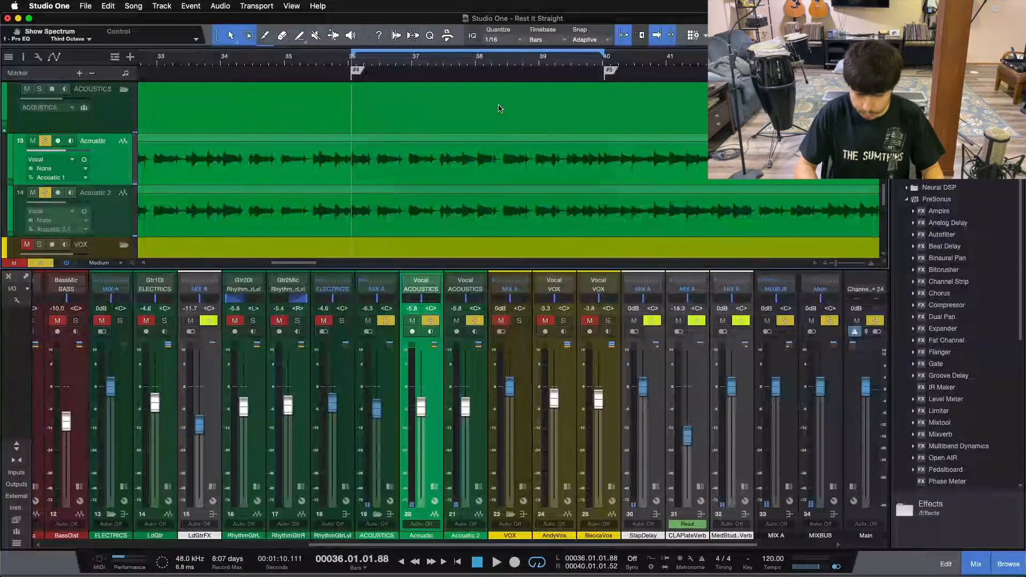
left_click_drag(432, 298, 376, 297)
left_click_drag(465, 298, 502, 297)
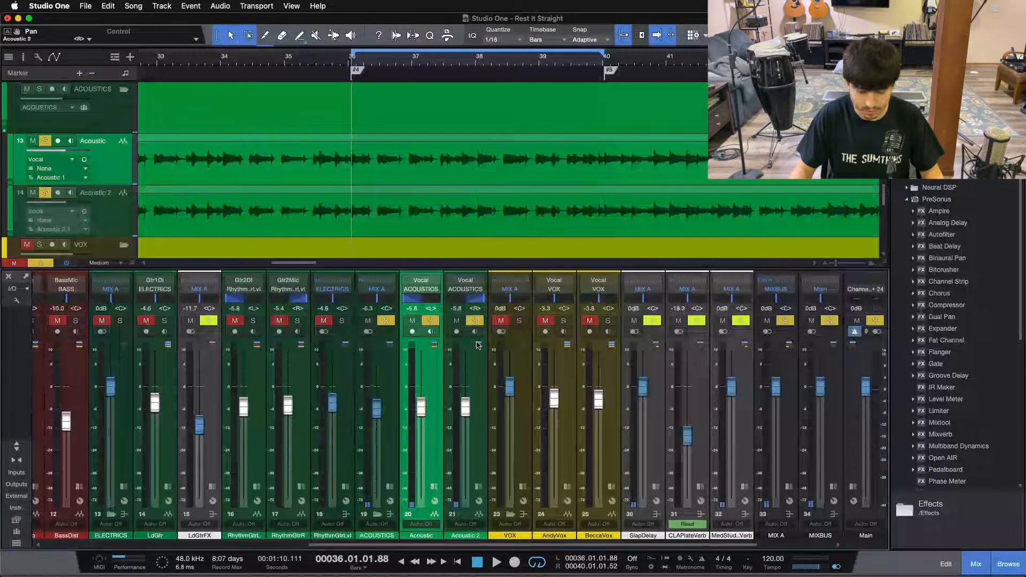
key("space")
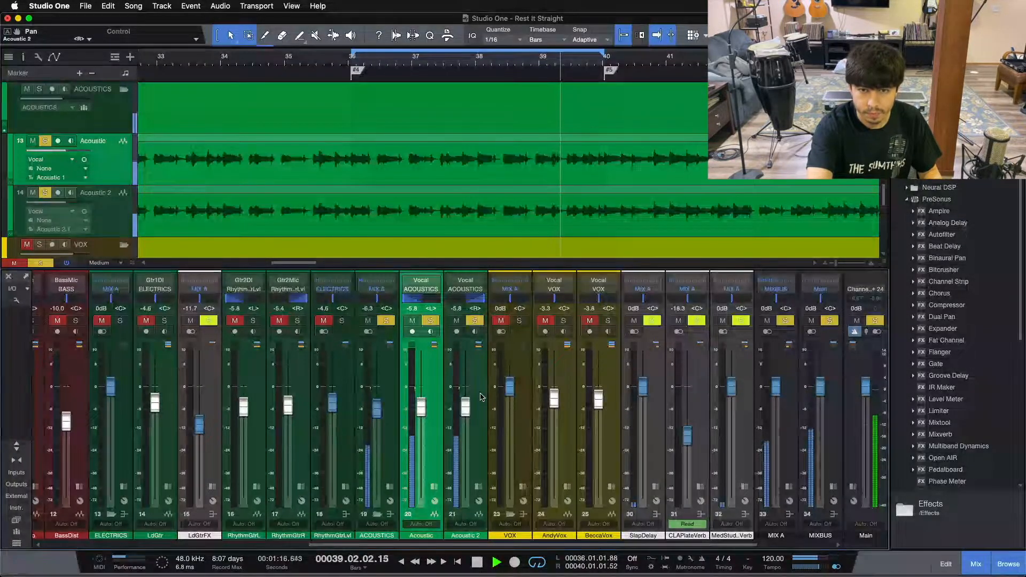
key("space")
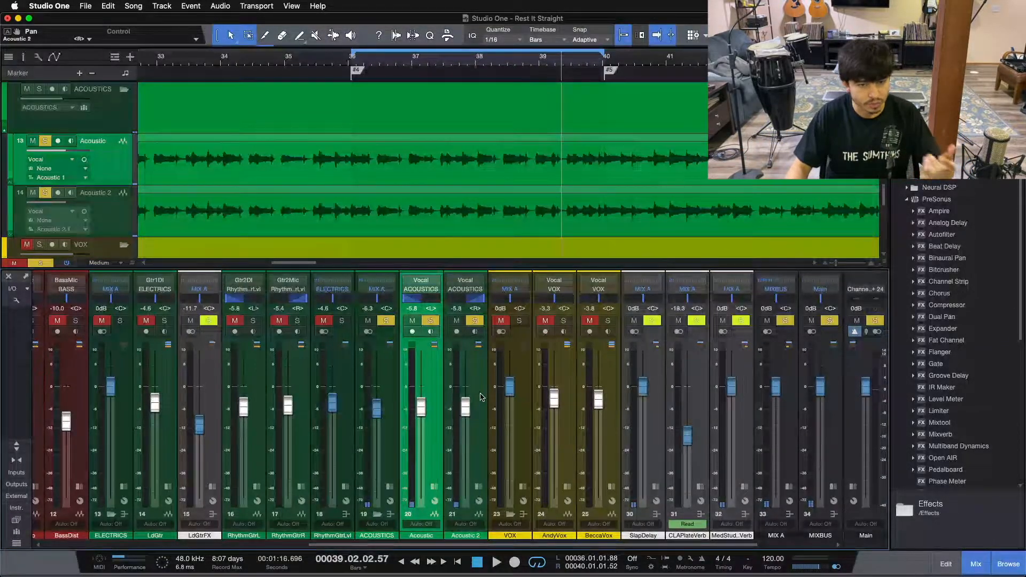
Set the Acoustic 2 track's delay to 35 ms in its track inspector.
left_click(480, 397)
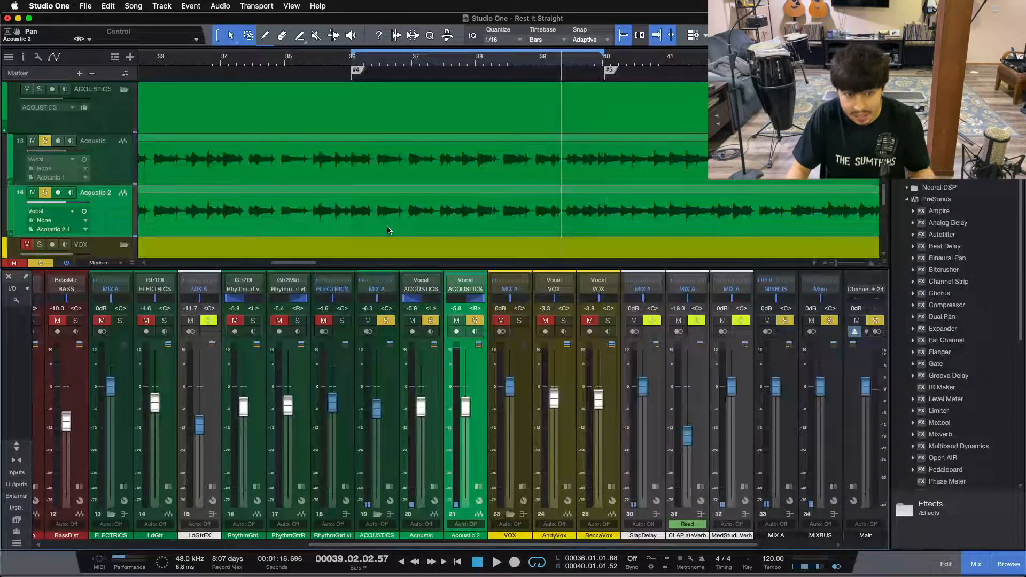
left_click(420, 410)
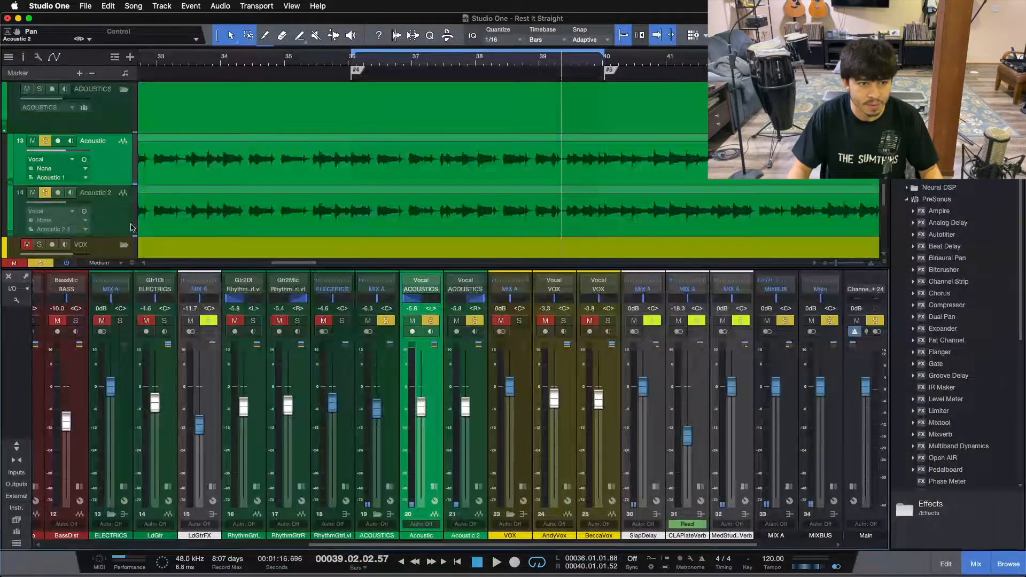
left_click(128, 206)
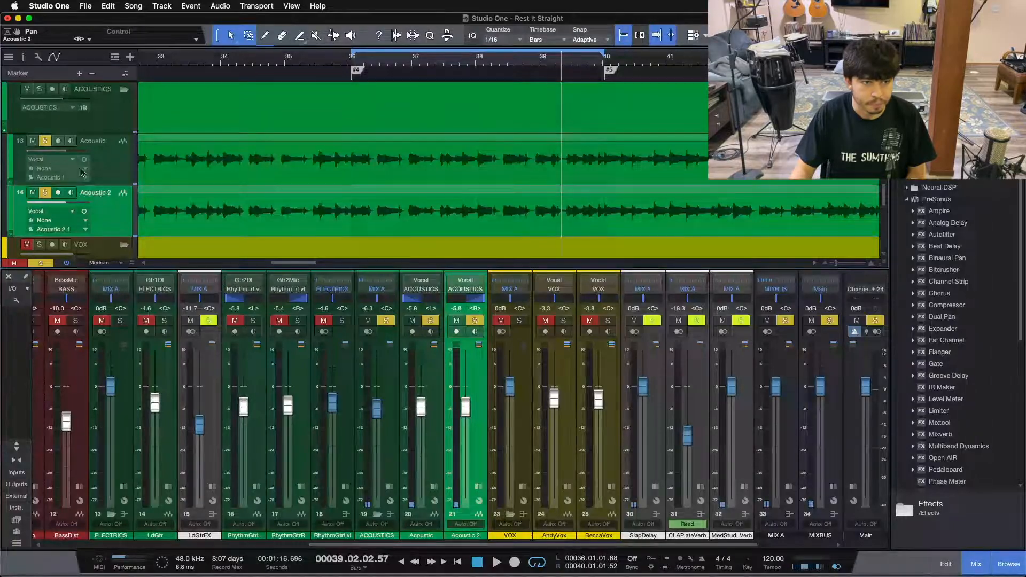
left_click(23, 57)
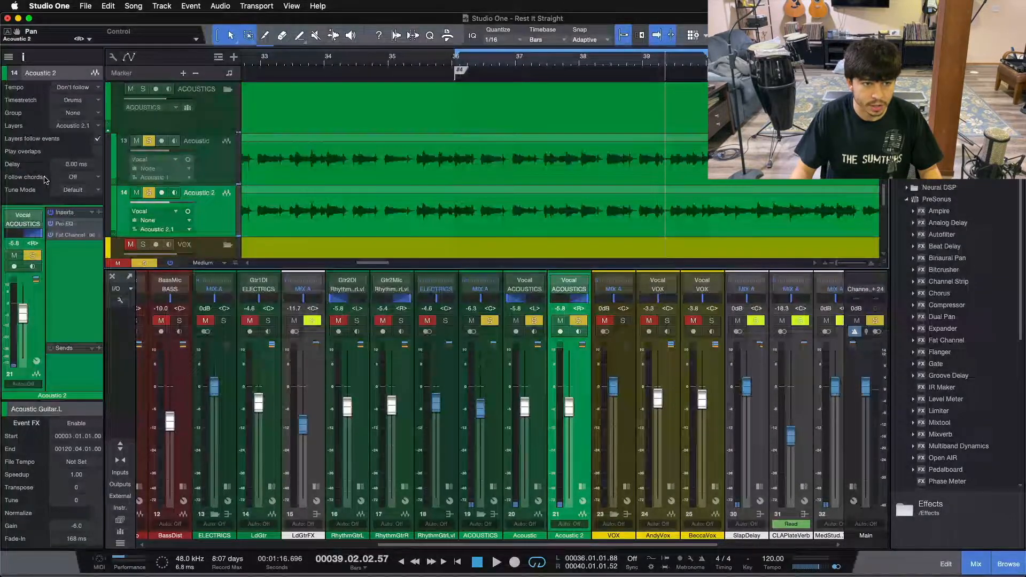
left_click(63, 165)
type("35")
key("Return")
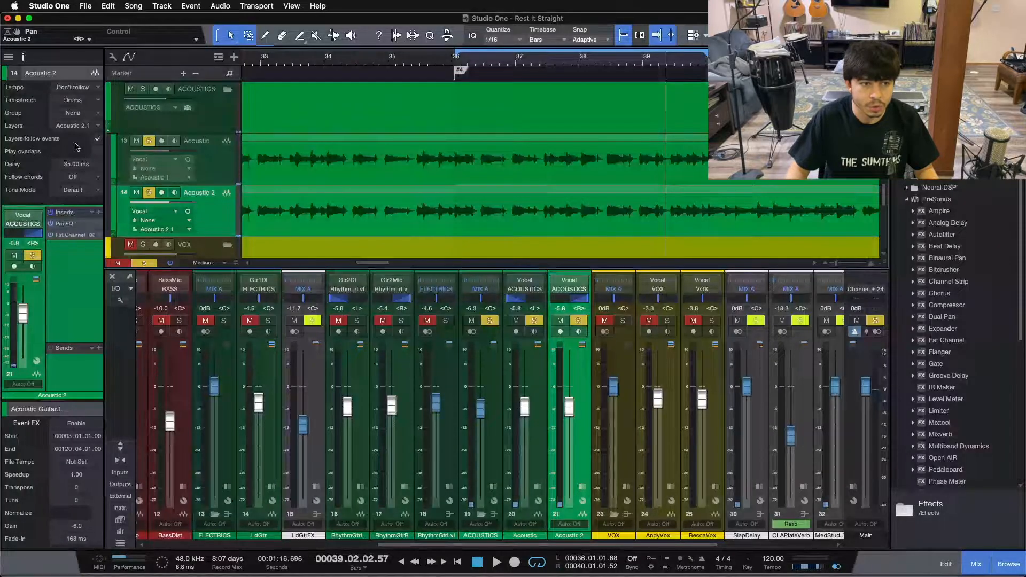
Play both acoustic tracks from bar 36 to hear the delayed stereo effect, and hide the track inspector.
key("space")
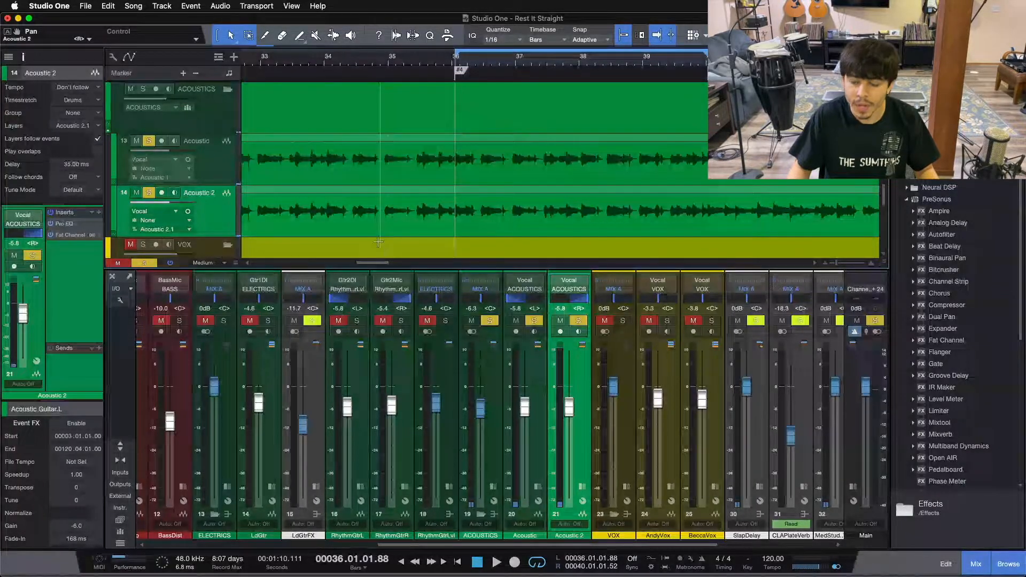
key("space")
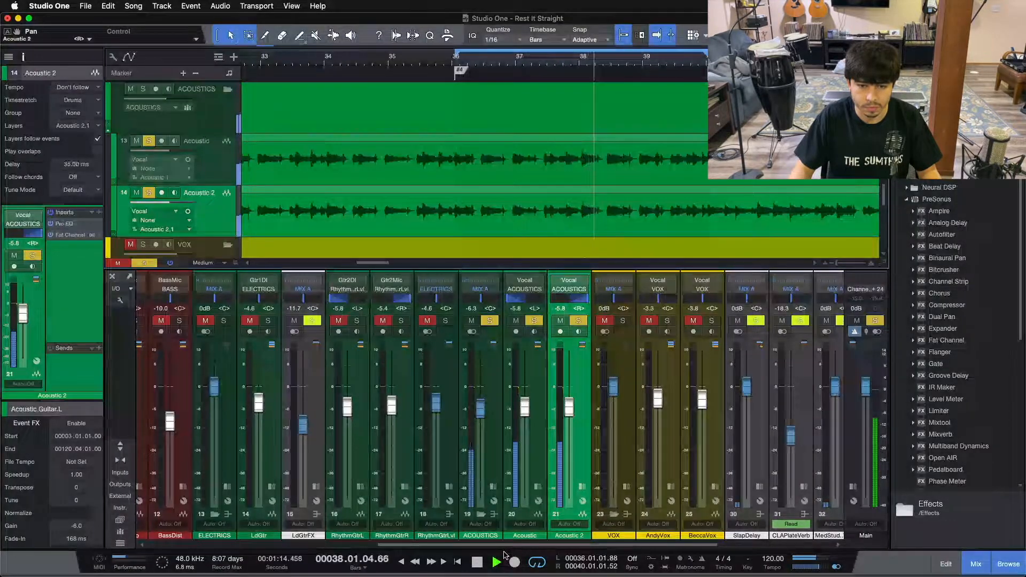
left_click_drag(498, 548, 534, 548)
left_click(23, 58)
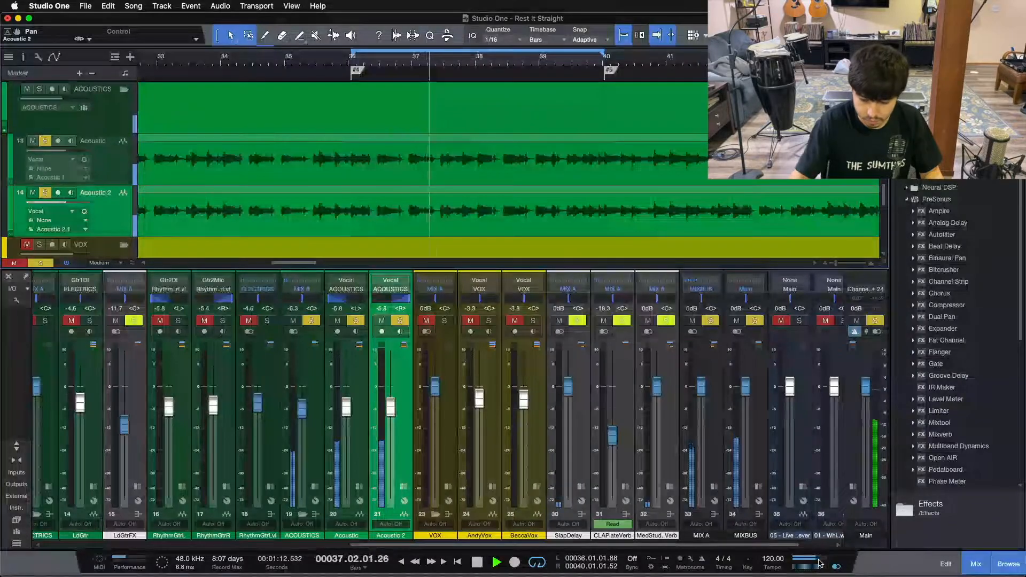
key("space")
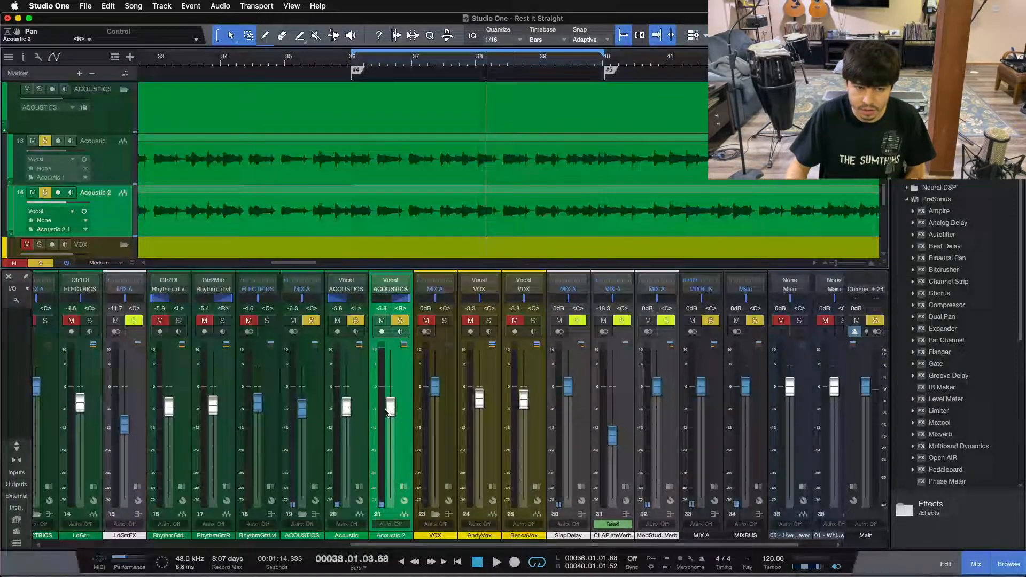
Expand the Acoustic and Acoustic 2 mixer channels to show their insert effects.
left_click(360, 383)
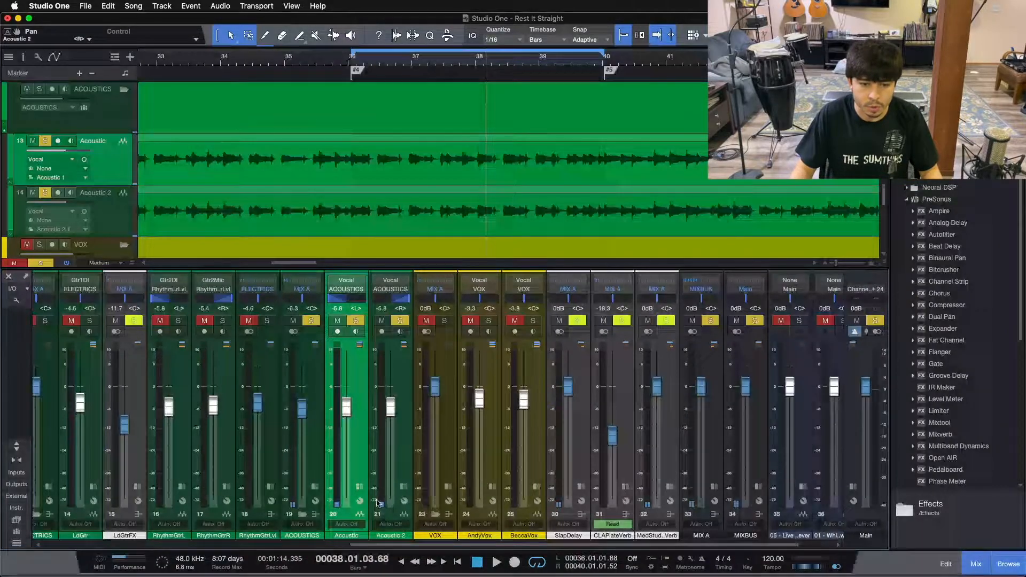
left_click(360, 487)
left_click(460, 487)
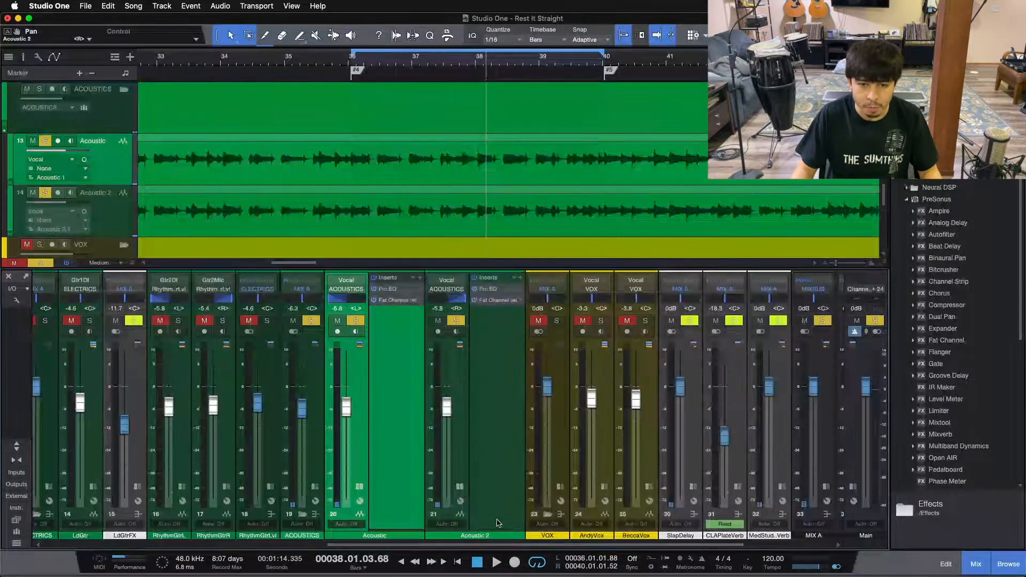
left_click(497, 406)
left_click(386, 365)
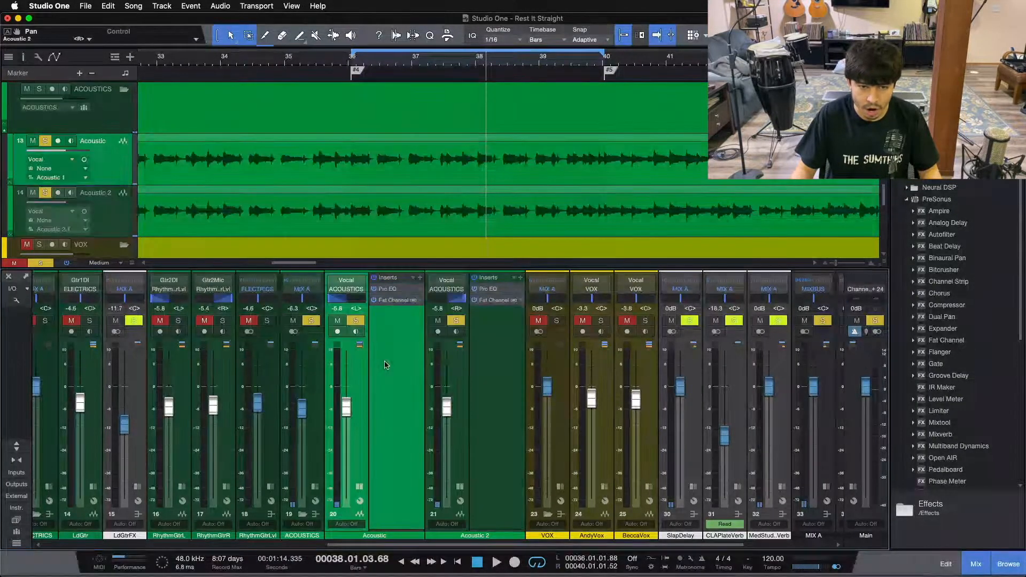
In the Acoustic channel's Pro EQ, set the LMF gain to -4.32 dB and the MF gain to 2.40 dB.
left_click(388, 288)
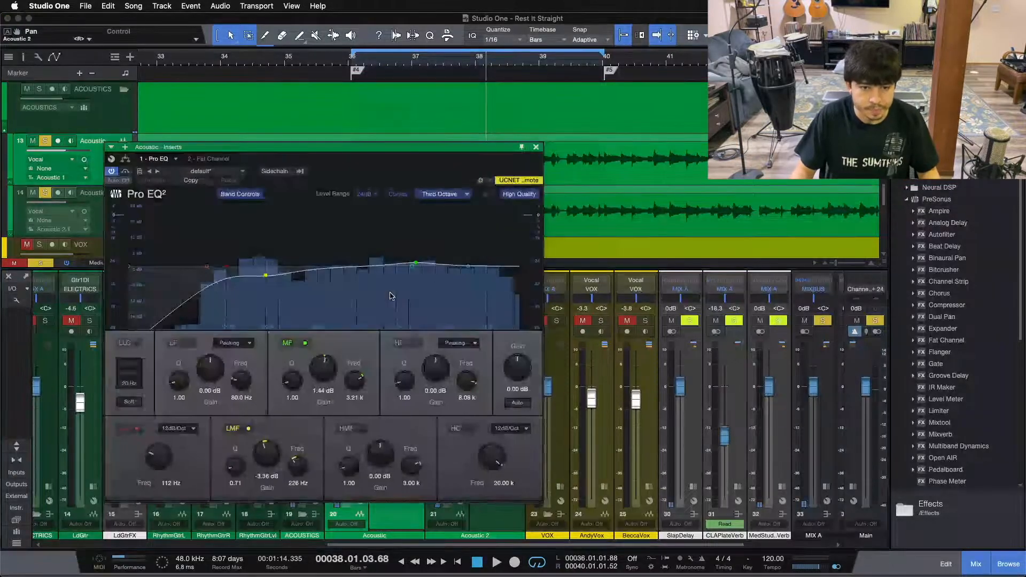
left_click_drag(387, 162, 710, 166)
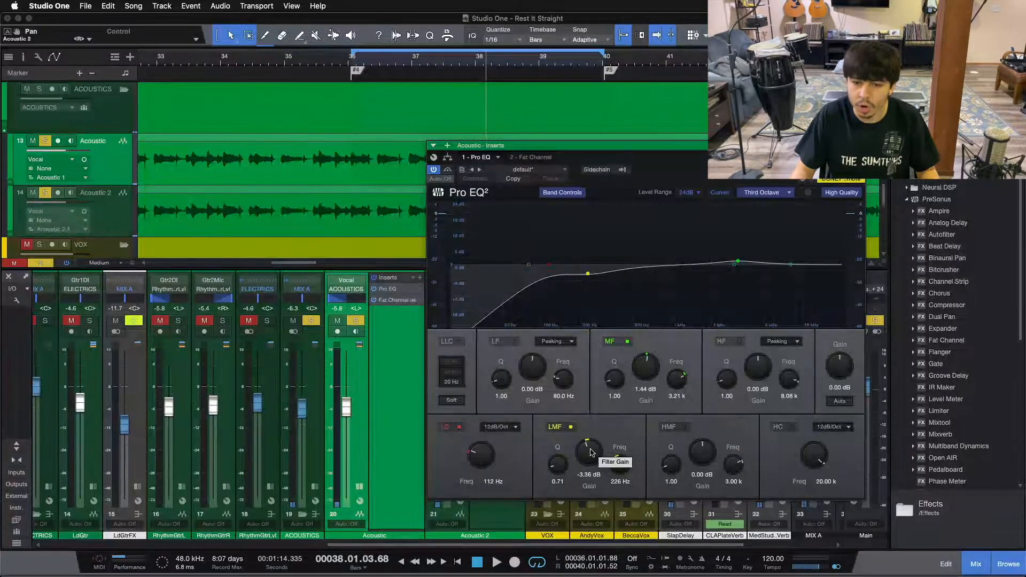
scroll(592, 452, "down", 2)
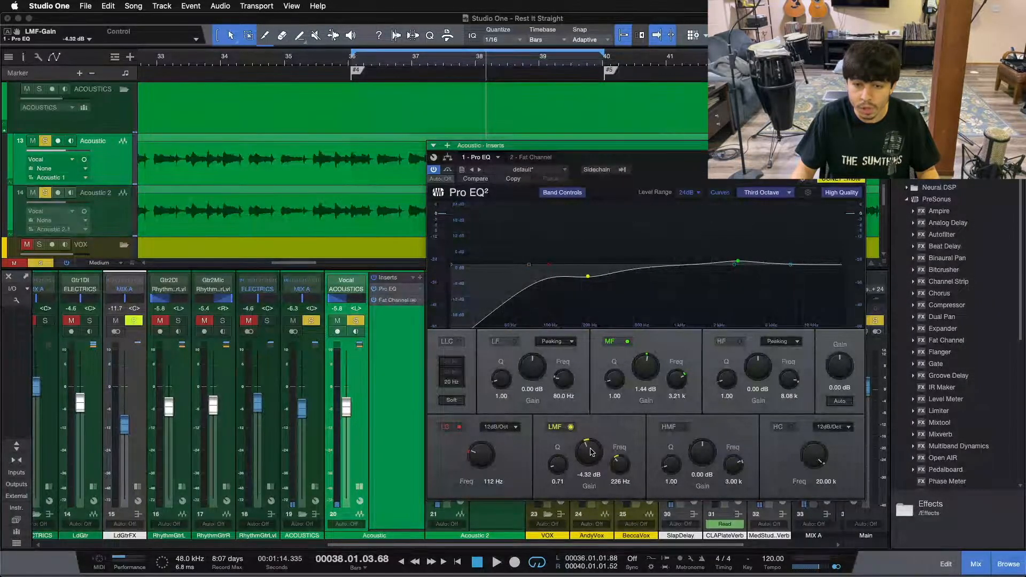
scroll(645, 375, "up", 2)
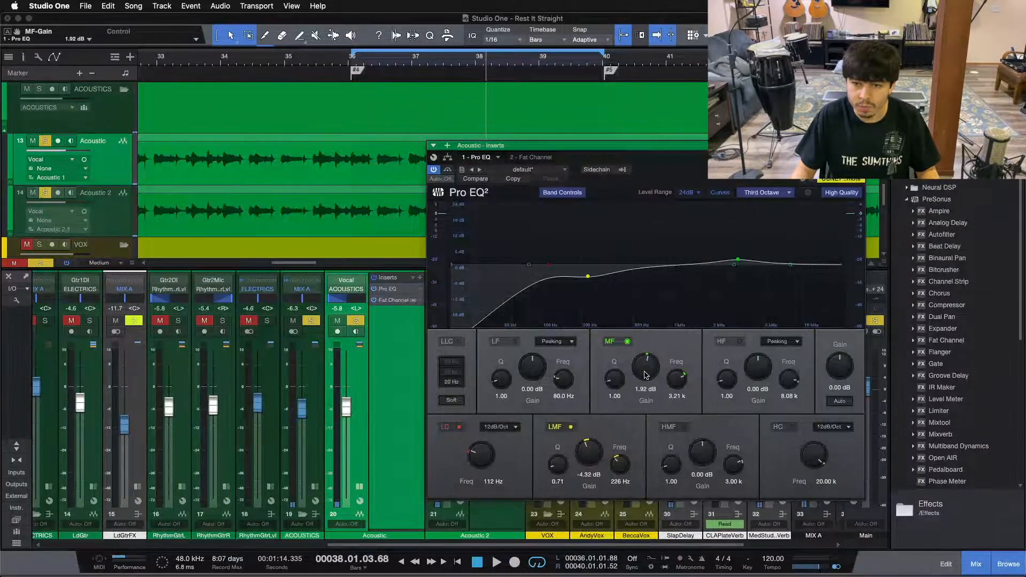
scroll(645, 375, "up", 2)
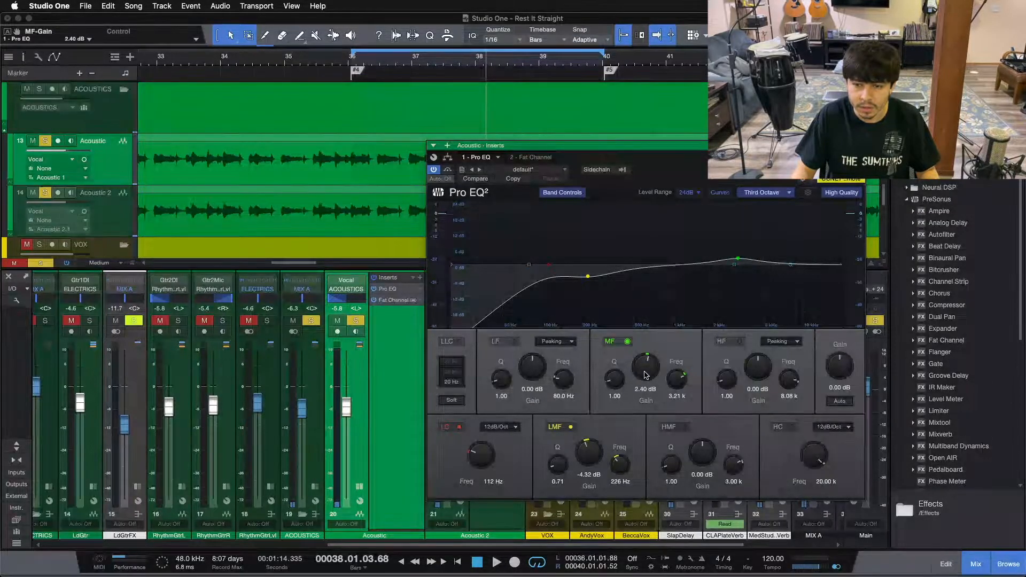
Play the song from bar 36 with only the Acoustic track soloed, and move its Pro EQ window clear of the mixer channels.
key("space")
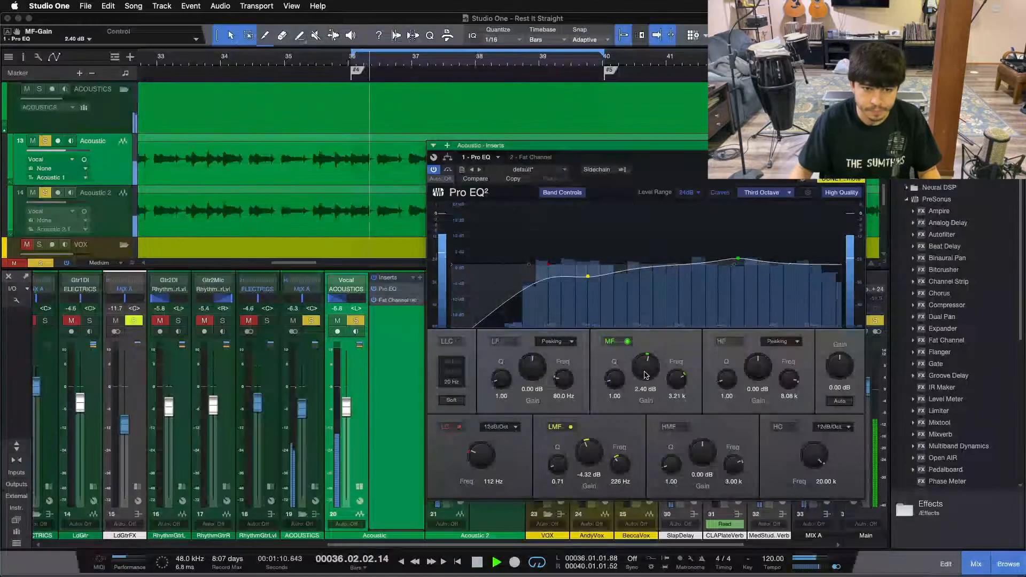
left_click_drag(688, 171, 760, 184)
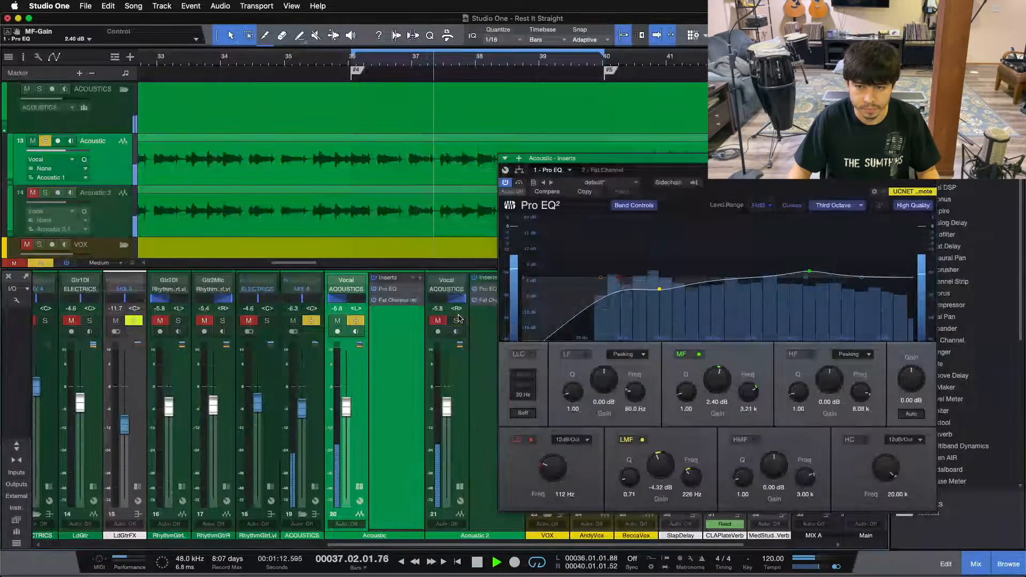
left_click_drag(756, 198, 590, 189)
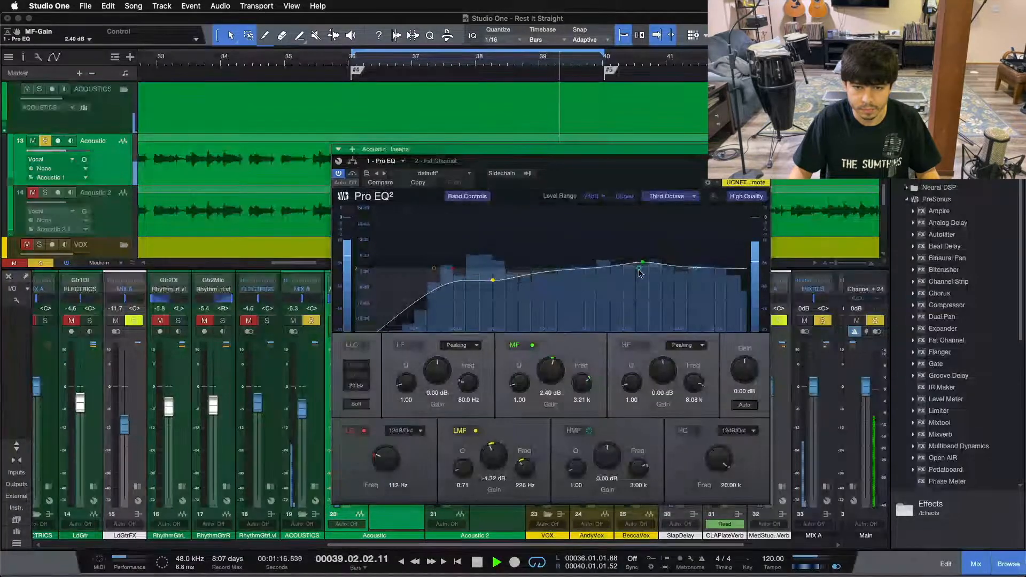
In the Acoustic channel's Pro EQ, enable the HMF band at 715 Hz with a gain of 0.96 dB.
left_click_drag(640, 269, 559, 264)
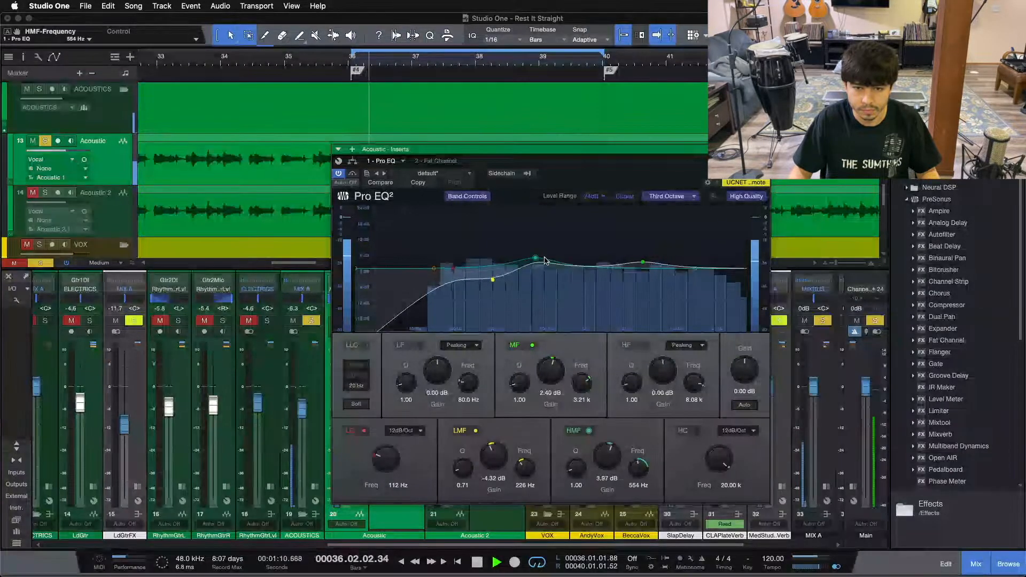
scroll(611, 454, "down", 4)
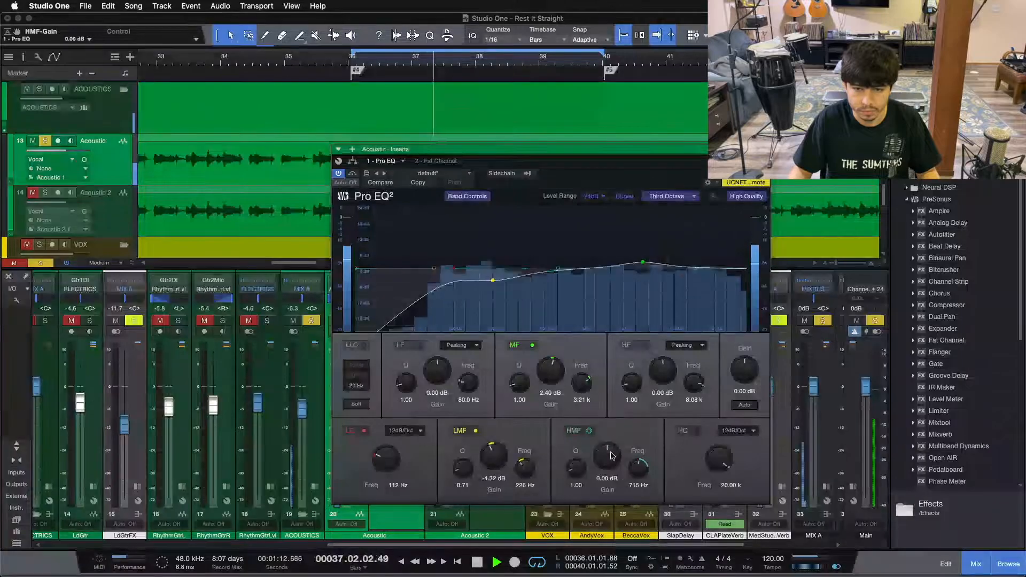
scroll(611, 455, "up", 1)
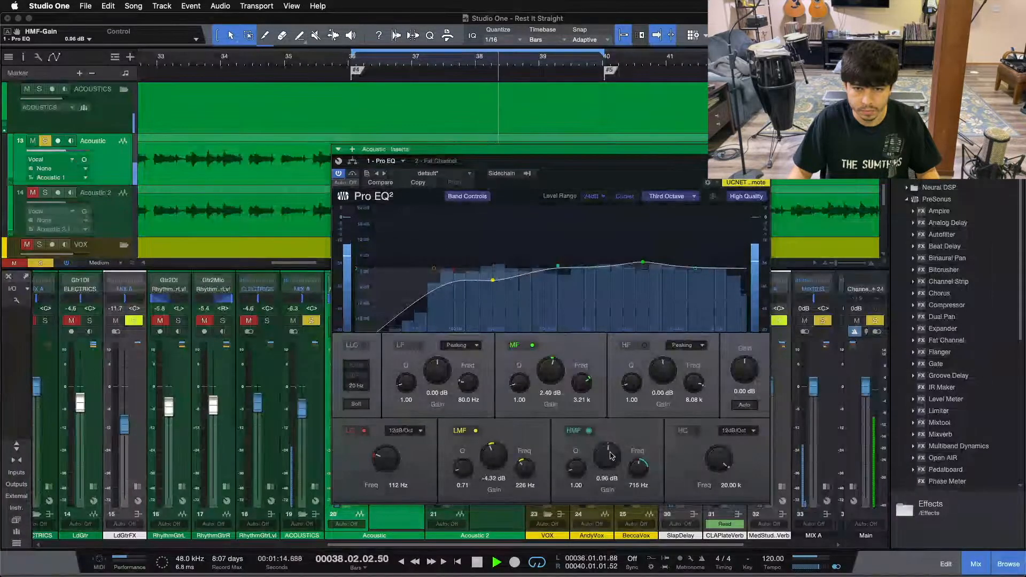
scroll(662, 375, "up", 1)
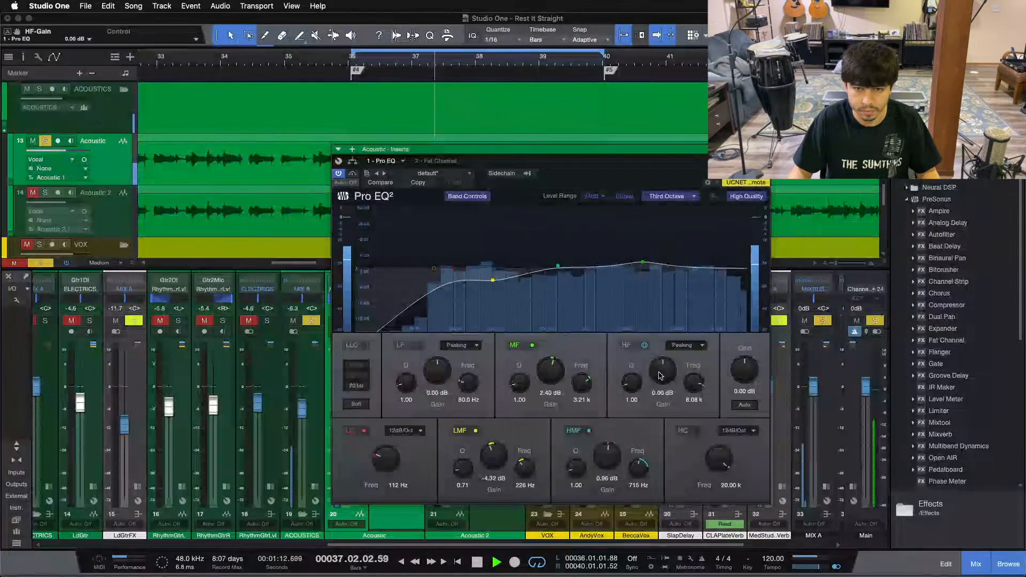
Set the Acoustic Fat Channel compressor's input to -23.52 dB and output to -19.60 dB, close its window and stop playback.
left_click(437, 161)
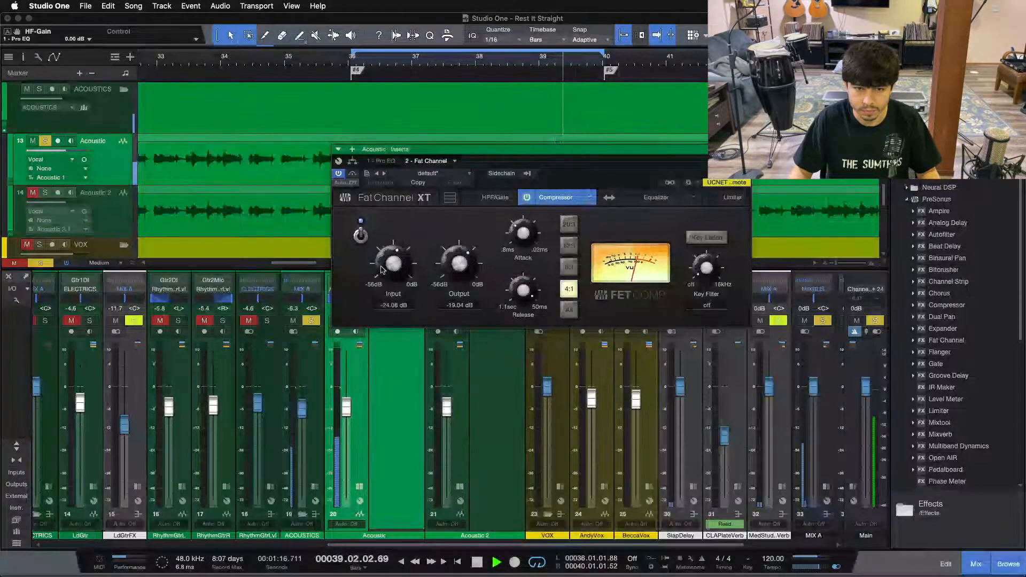
left_click_drag(392, 265, 392, 264)
left_click_drag(458, 265, 459, 266)
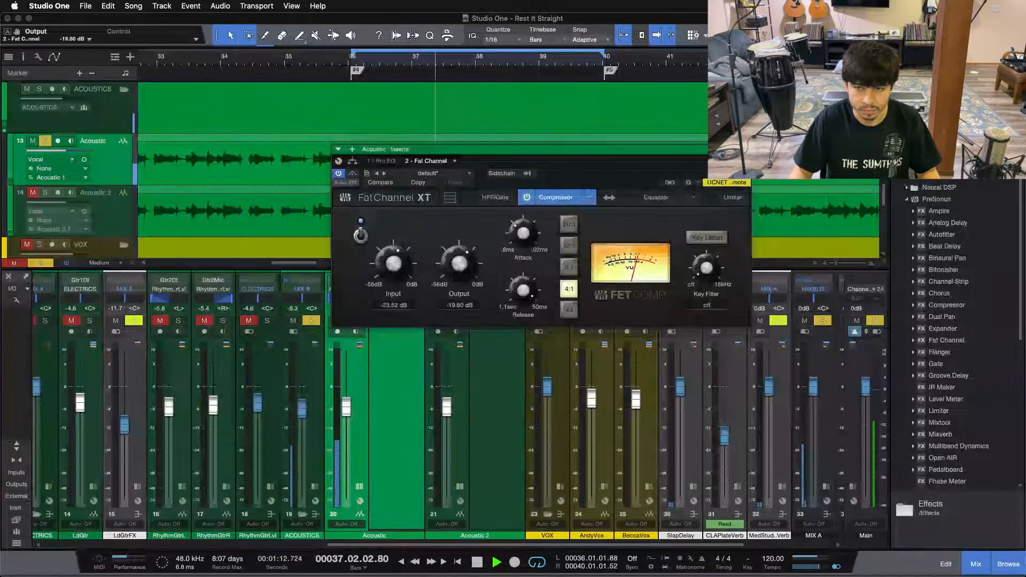
left_click(745, 149)
key("space")
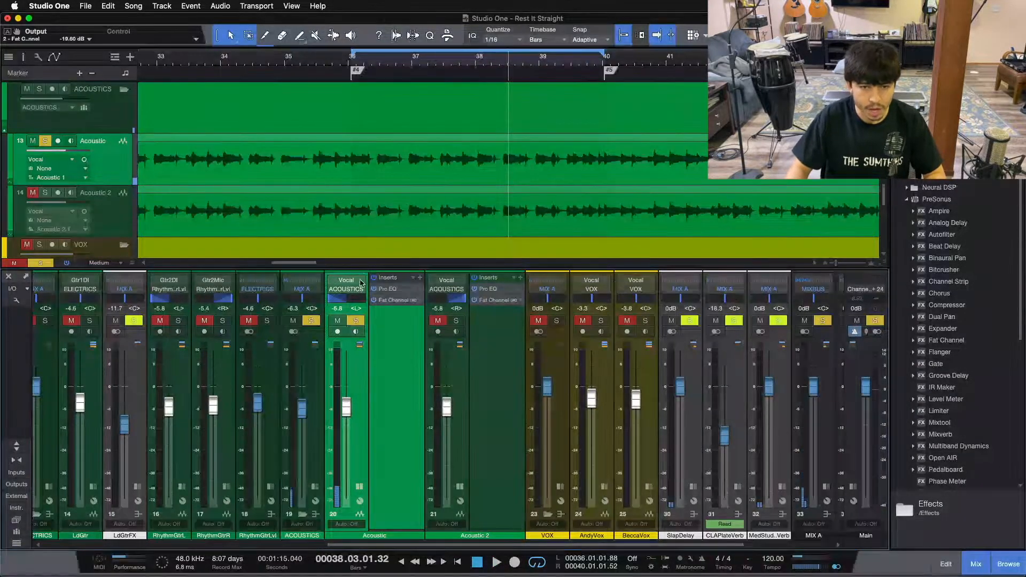
Review the Acoustic channel's Pro EQ, switch to Acoustic 2's Pro EQ, and solo Acoustic 2 instead of Acoustic.
double_click(392, 290)
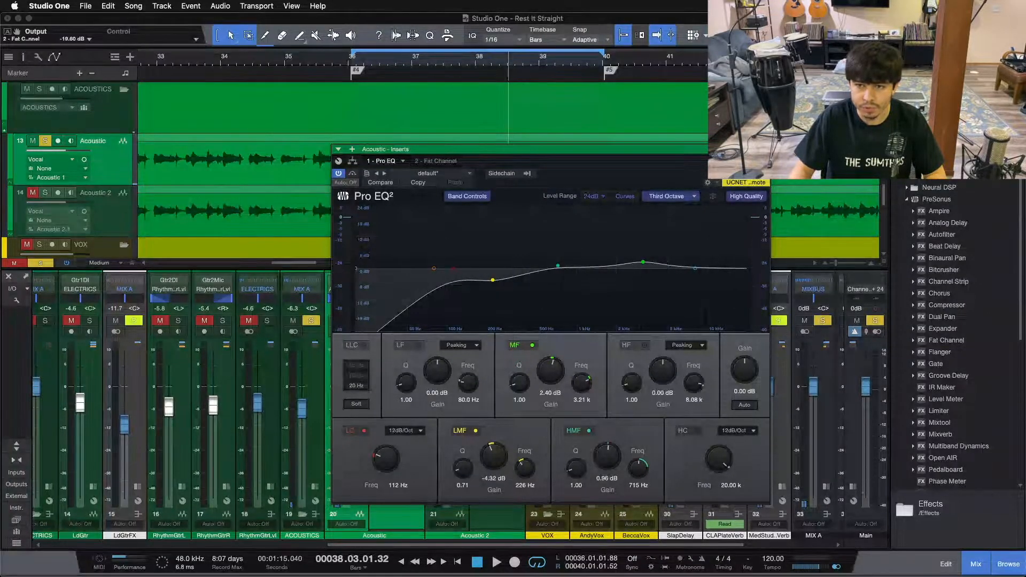
left_click(764, 149)
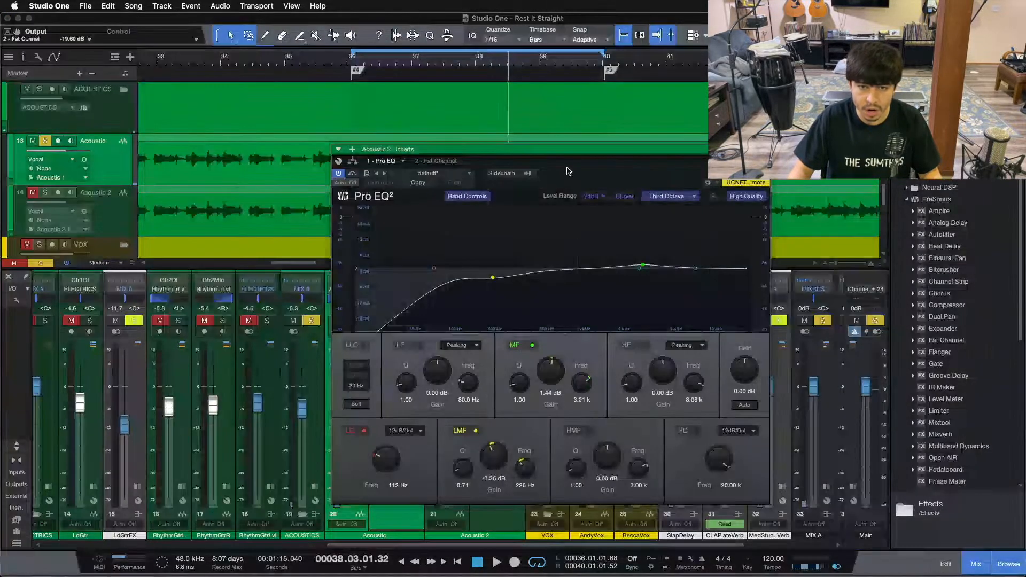
left_click_drag(575, 150, 768, 155)
left_click(355, 321)
left_click(459, 322)
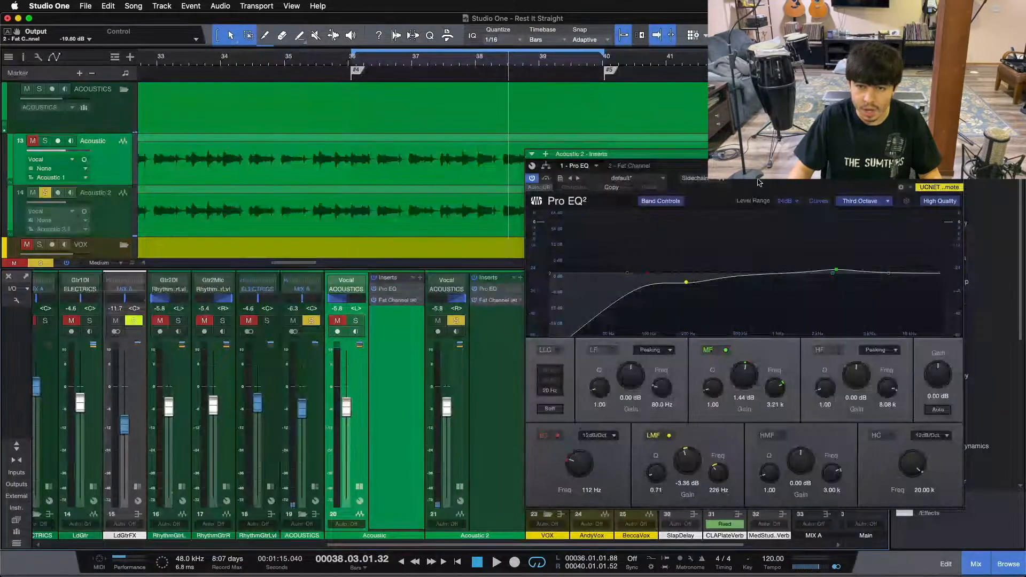
In the Acoustic 2 Pro EQ, set the LMF gain to -2.88 dB and the MF gain to 0.96 dB.
key("F5")
scroll(526, 494, "up", 2)
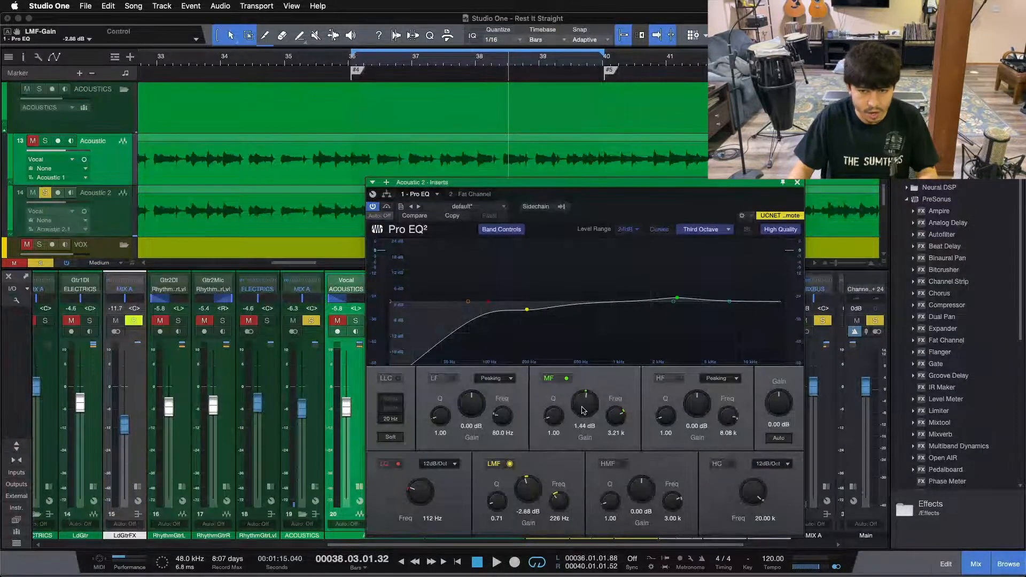
scroll(583, 410, "up", 2)
Set Acoustic 2's HMF band to 702 Hz, Q 1.30 and -0.48 dB gain, and its HF gain to -0.48 dB.
left_click_drag(677, 300, 591, 291)
scroll(591, 292, "up", 3)
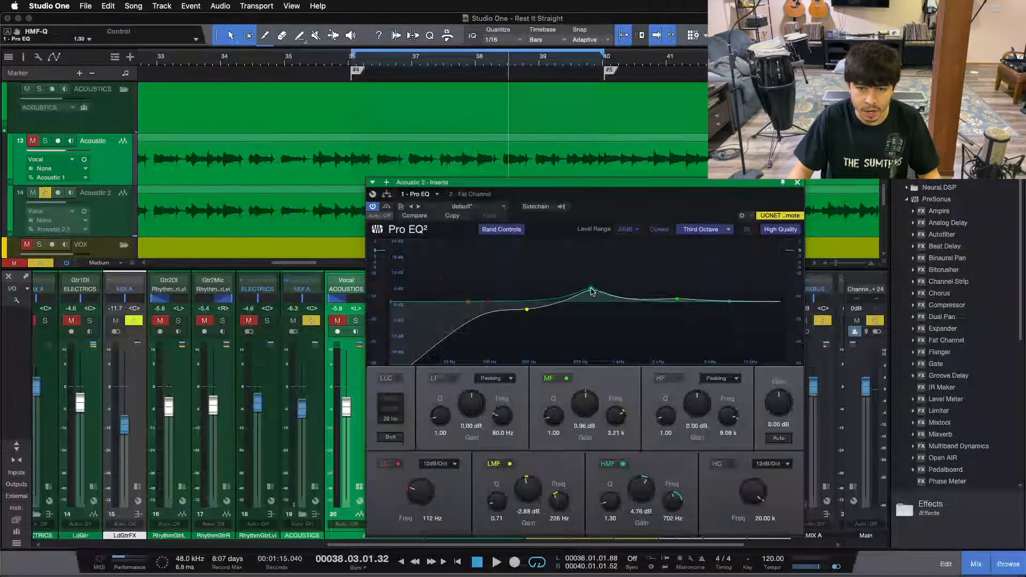
scroll(644, 491, "down", 10)
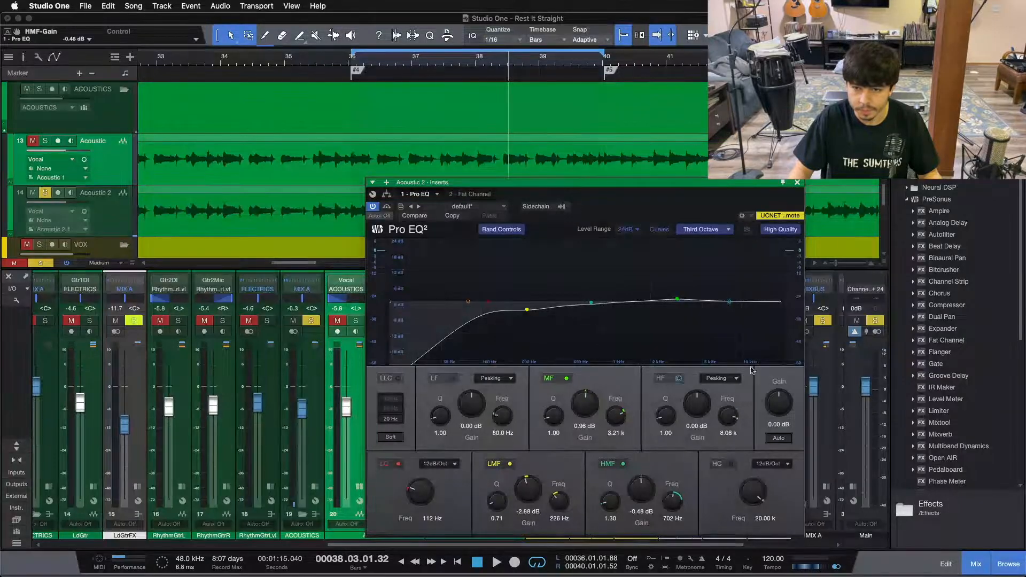
scroll(705, 402, "down", 1)
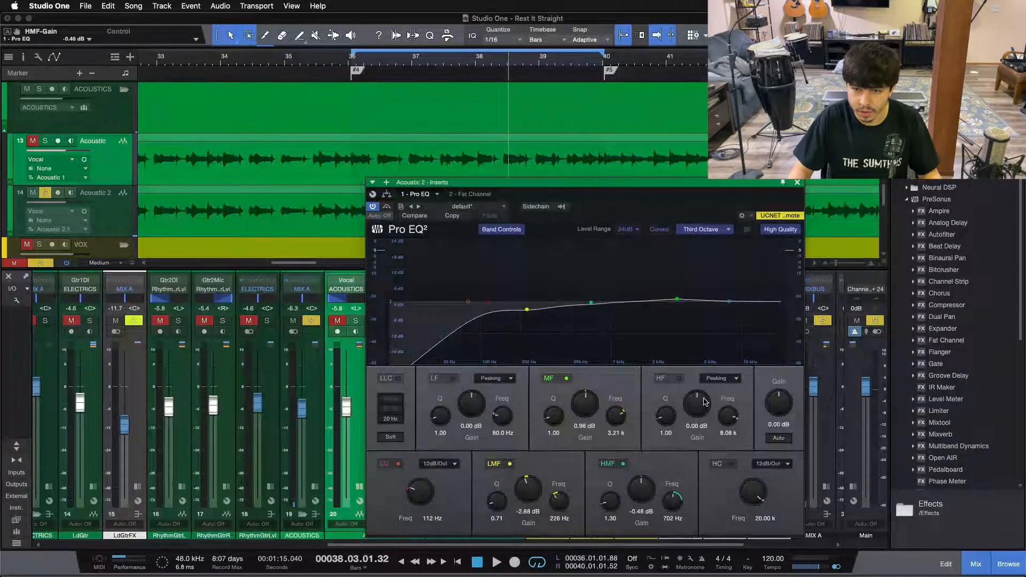
Check Acoustic 2's Fat Channel compressor settings, close the effect window, and solo the Acoustic channel as well.
left_click(472, 194)
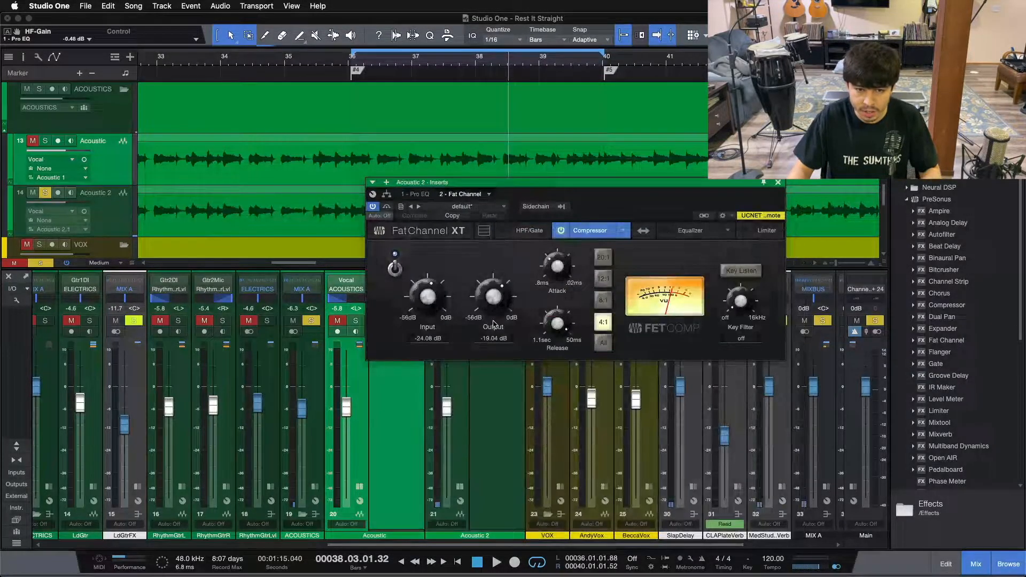
left_click(778, 182)
left_click(356, 320)
Play both acoustic tracks together, set the Acoustic 2 fader to -5.4 dB, reset the main clip indicator and stop playback.
key("space")
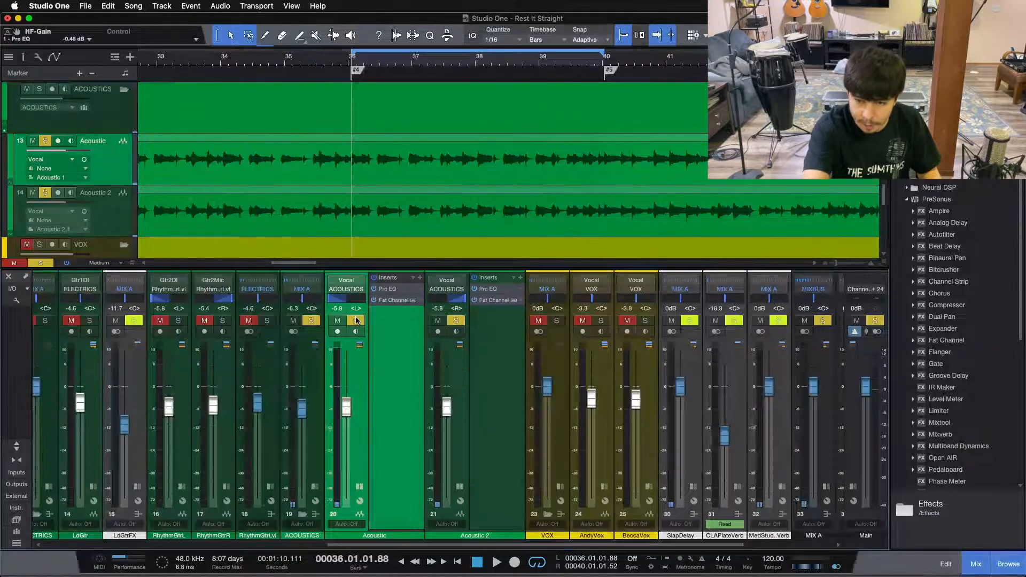
key("space")
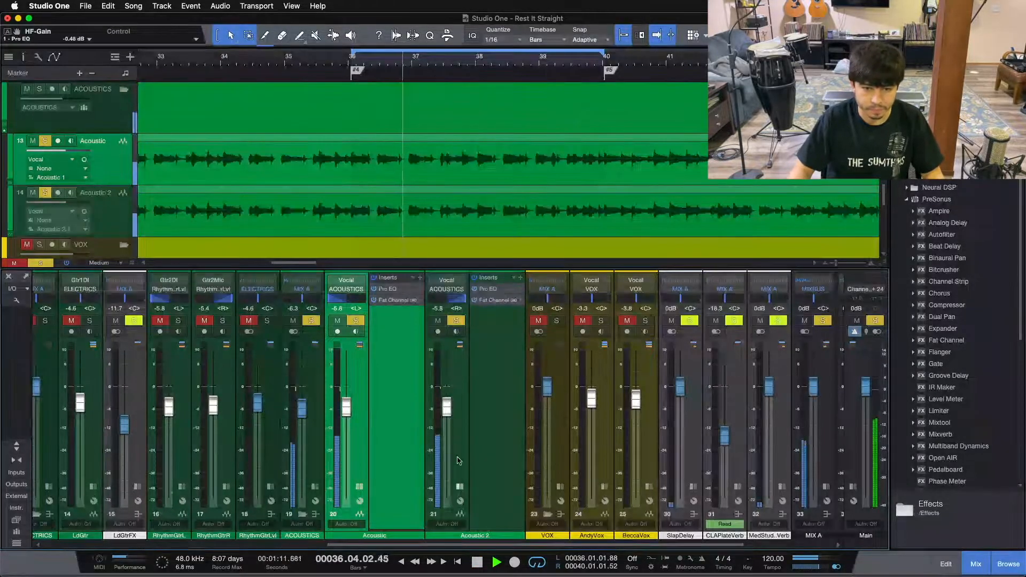
left_click_drag(447, 409, 448, 408)
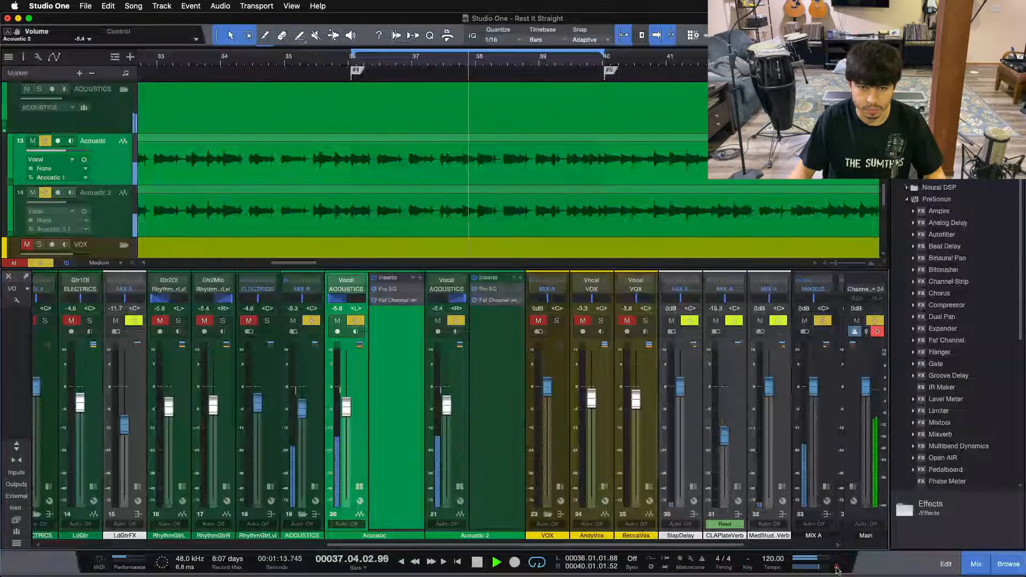
left_click(837, 568)
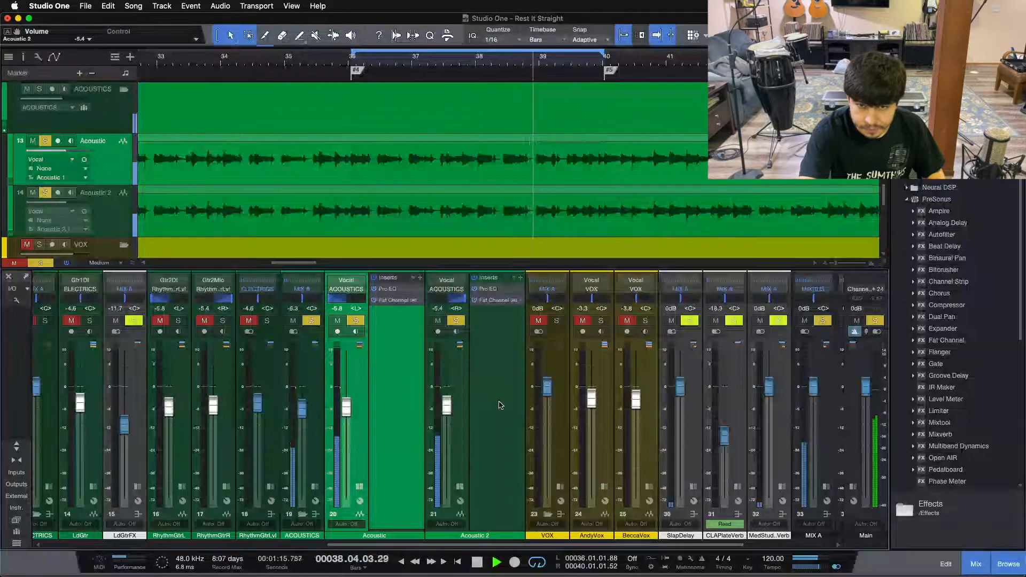
key("space")
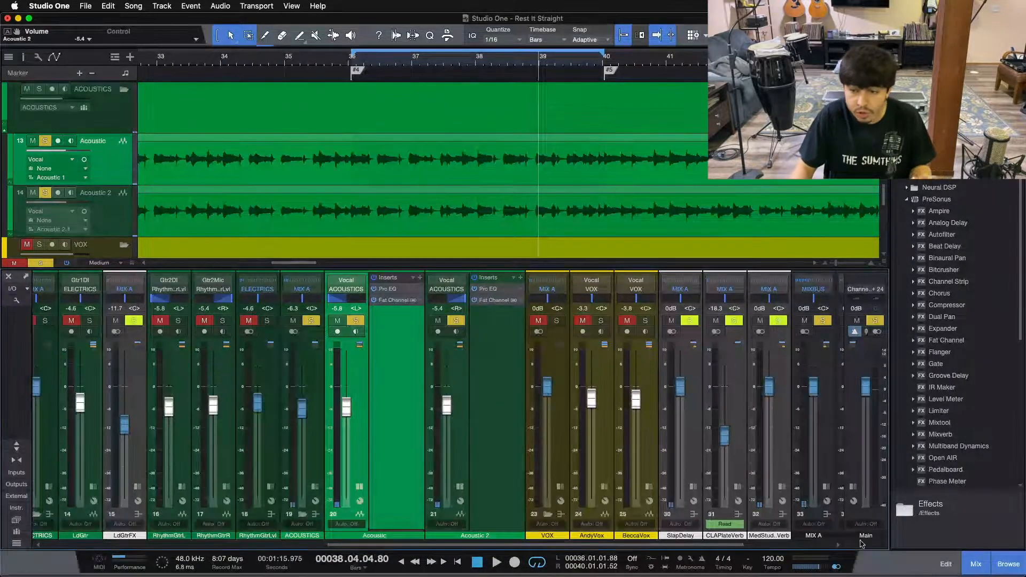
Hide the mixer, view the track duplication options for the Acoustic track, and dismiss them without duplicating.
scroll(970, 465, "down", 5)
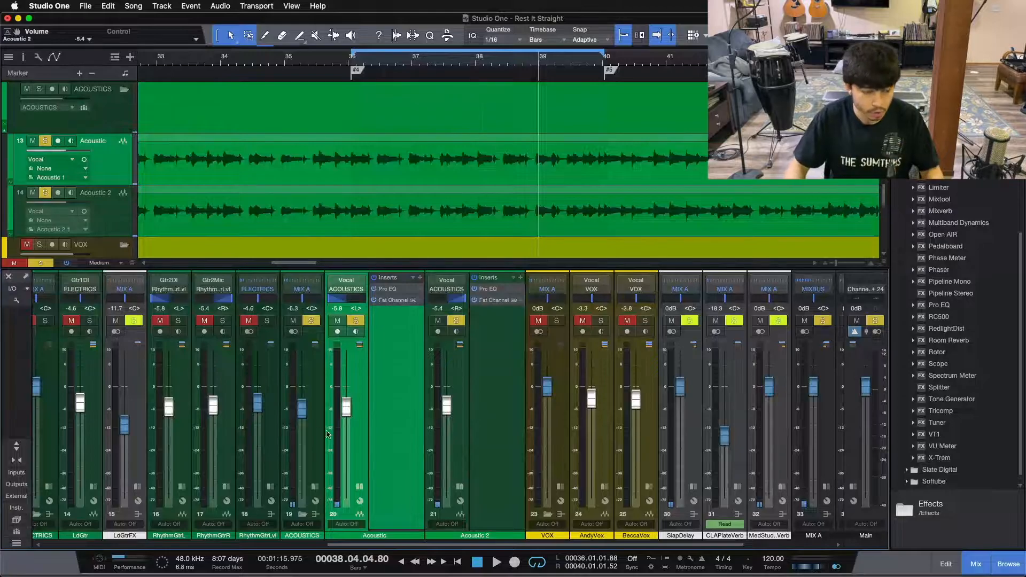
key("F3")
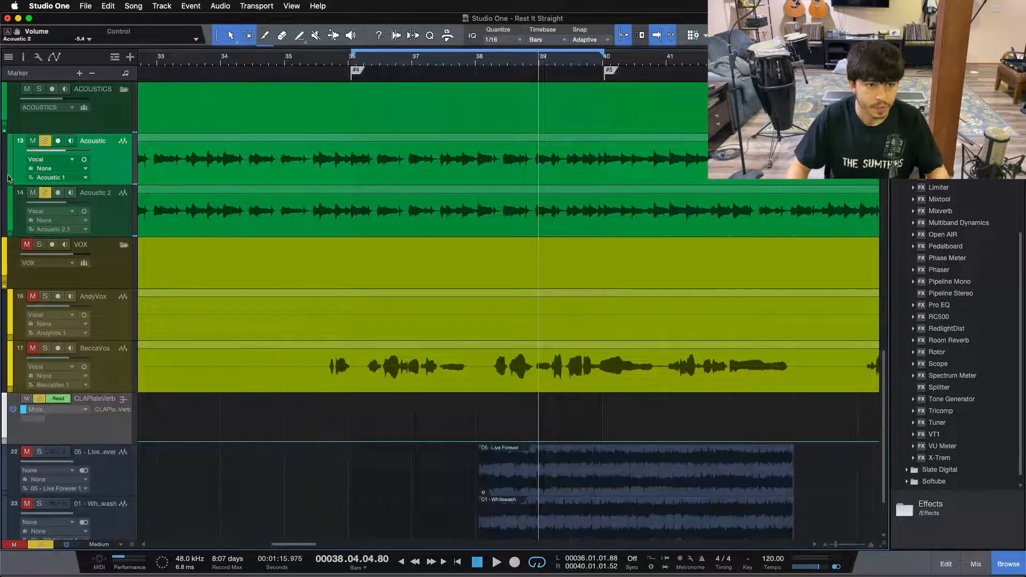
right_click(113, 180)
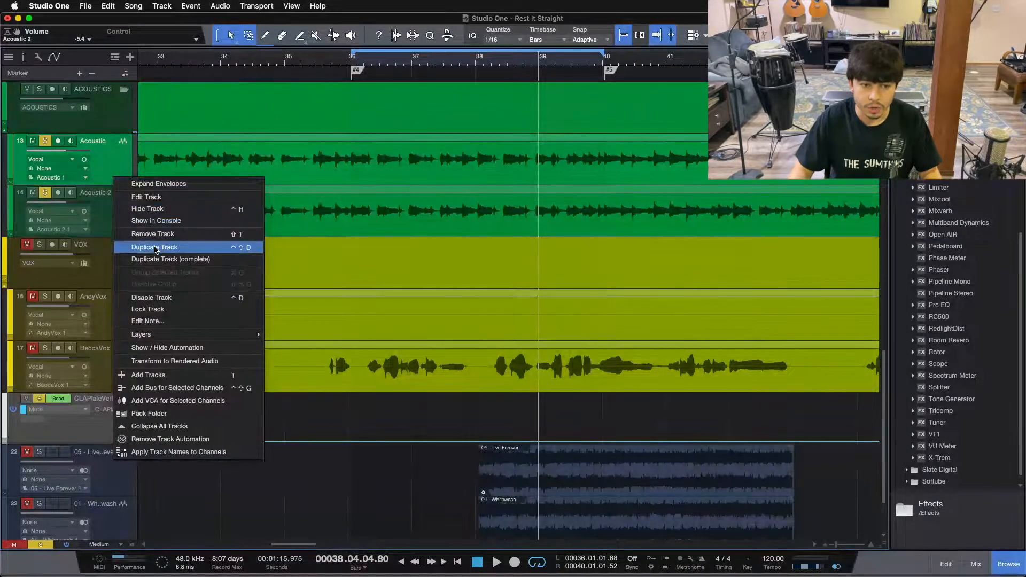
left_click(109, 155)
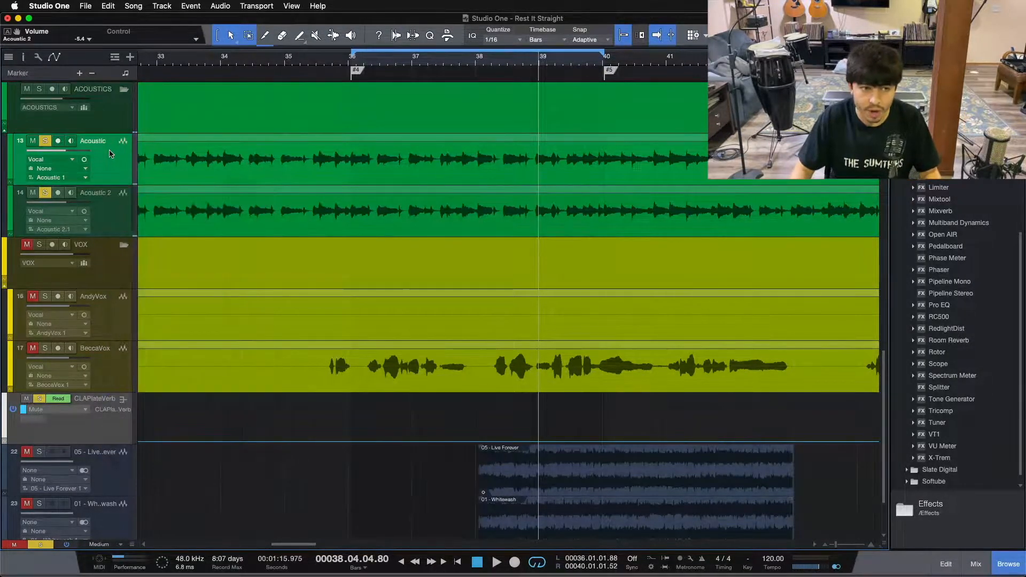
Select the Acoustic 2 track, show its track inspector to review the delay setting, and select its audio event.
left_click(113, 228)
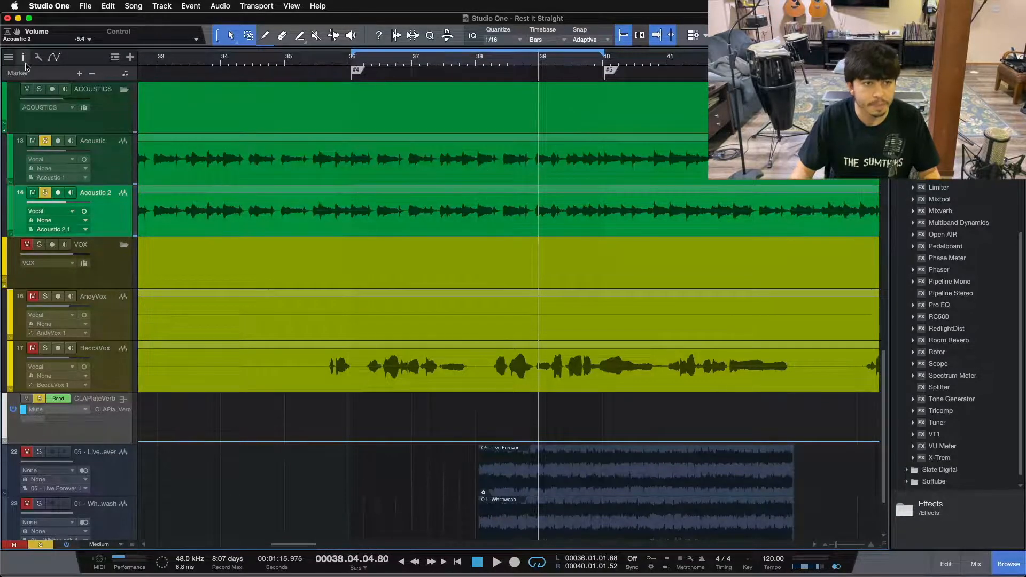
left_click(23, 58)
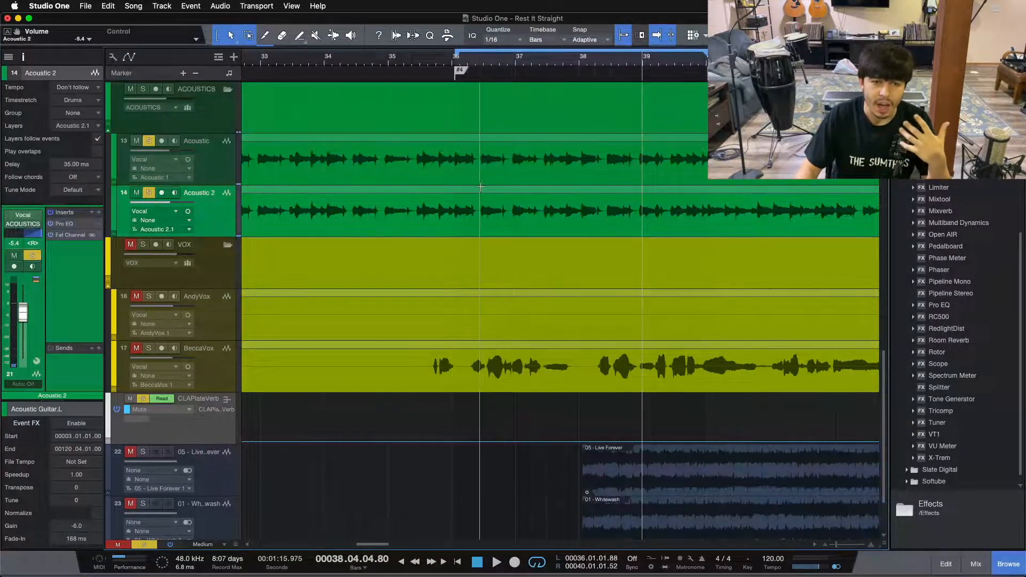
left_click(284, 209)
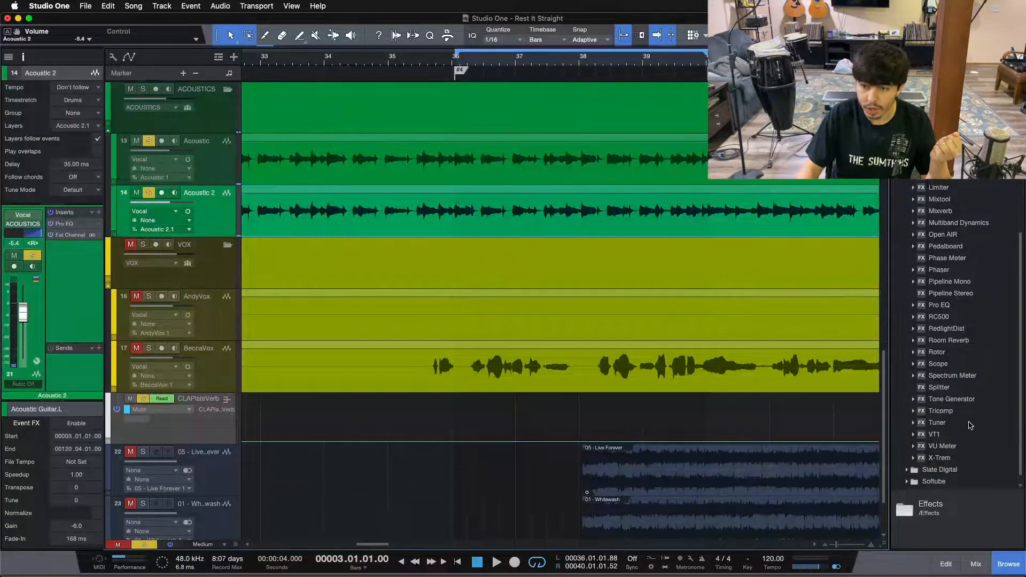
scroll(957, 368, "up", 10)
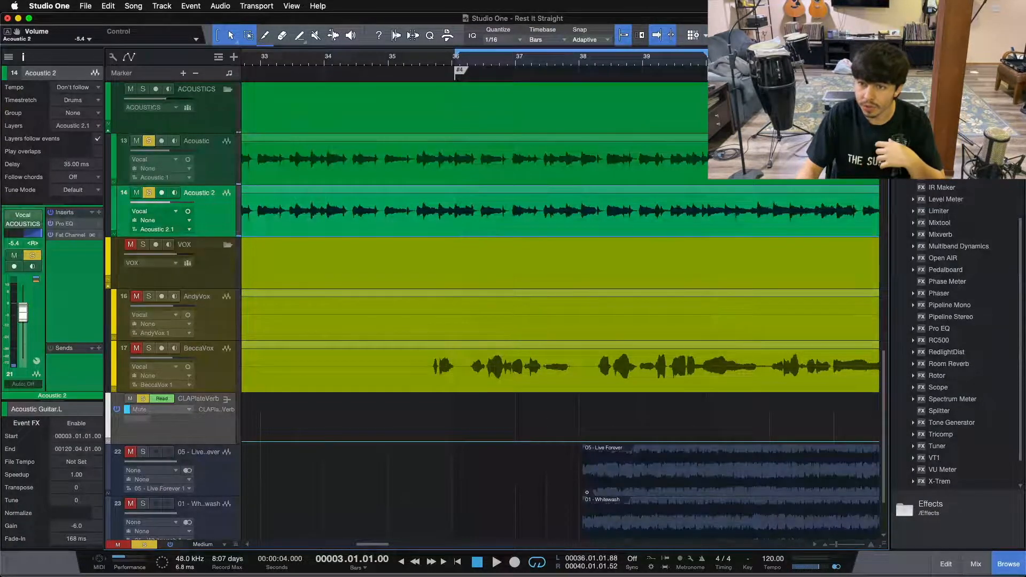